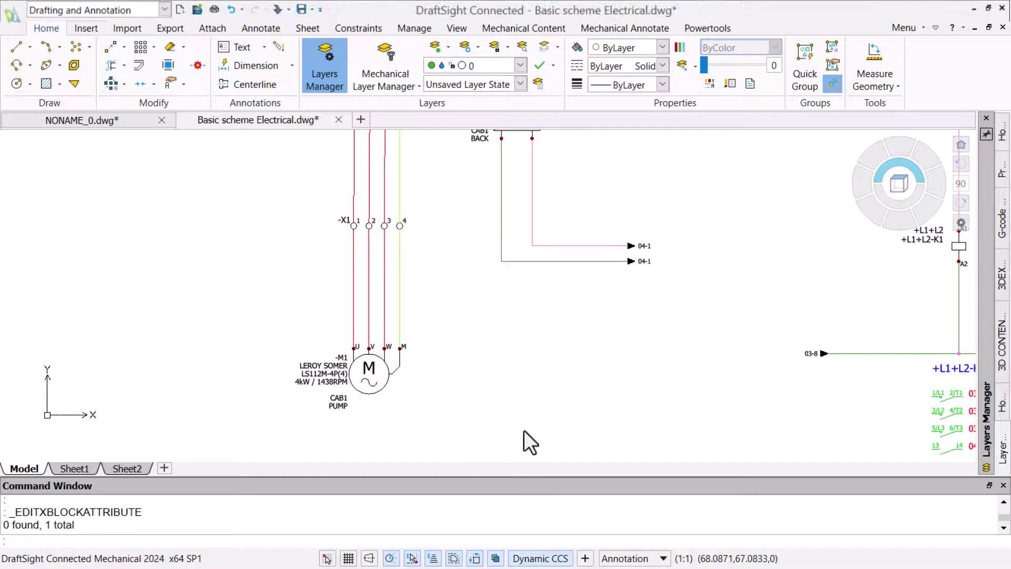
# Step: Zoom to extents with Z then E so the entire motor control schematic fills the window
pyautogui.write('z')
pyautogui.press('Return')
pyautogui.write('e')
pyautogui.press('Return')
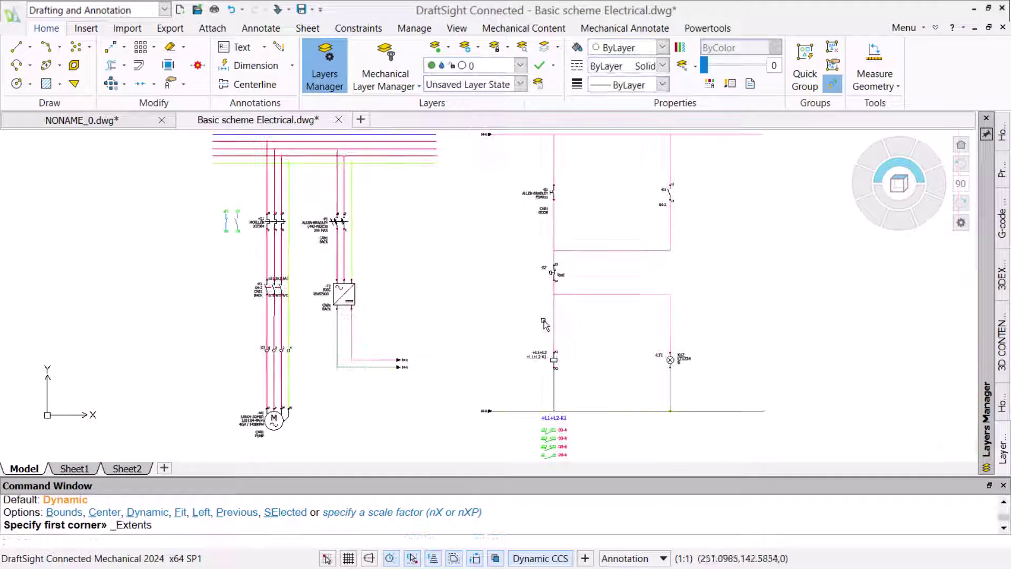
# Step: Insert the BASE_A3_EN A3 frame at set coordinates, accepting the default column and notes values
pyautogui.click(86, 28)
pyautogui.click(165, 79)
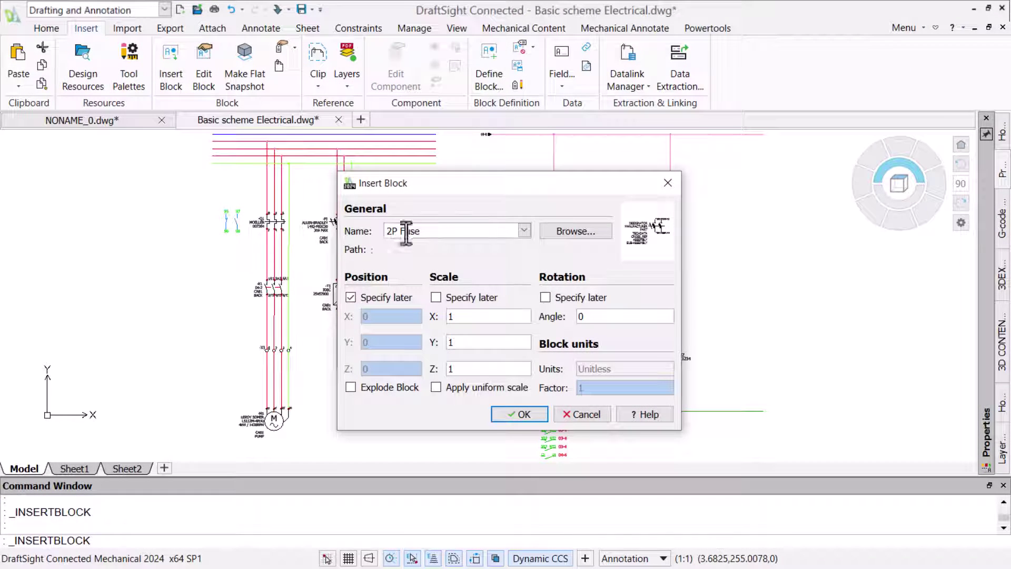
pyautogui.click(524, 231)
pyautogui.click(502, 267)
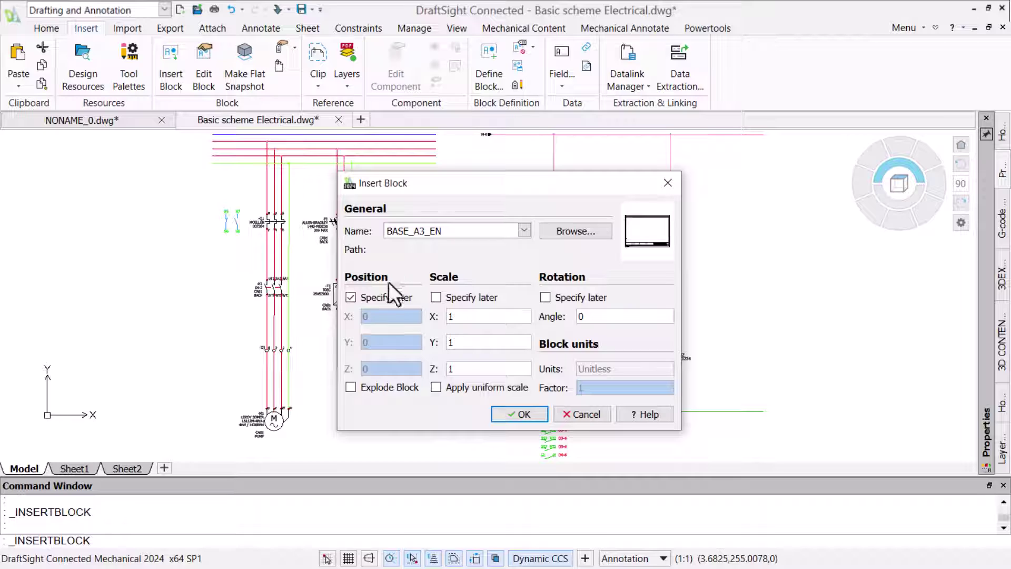
pyautogui.click(366, 299)
pyautogui.click(526, 414)
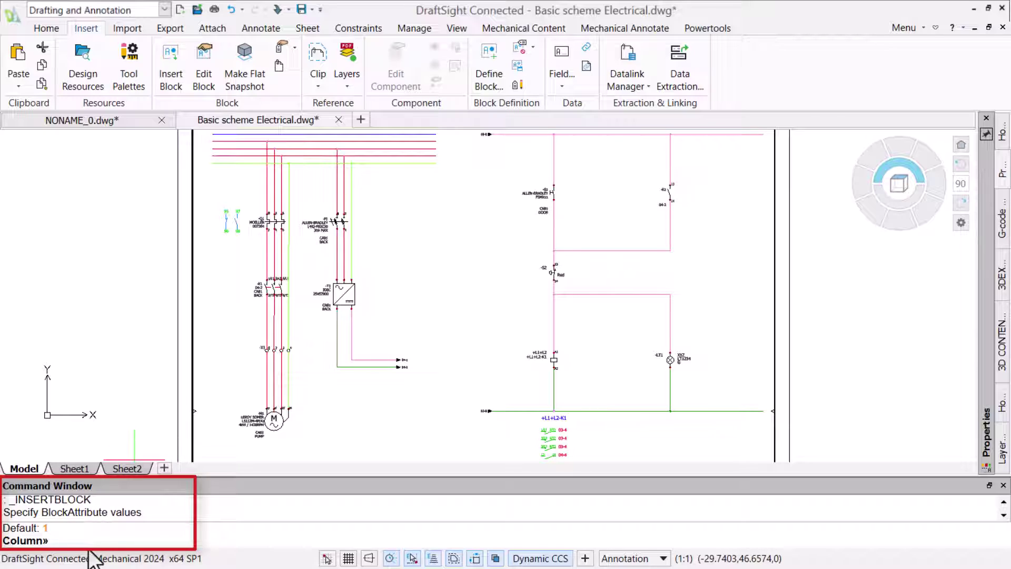
pyautogui.press('Return')
pyautogui.press('Return')
pyautogui.press('Return')
pyautogui.press('Return')
pyautogui.press('Return')
pyautogui.press('Return')
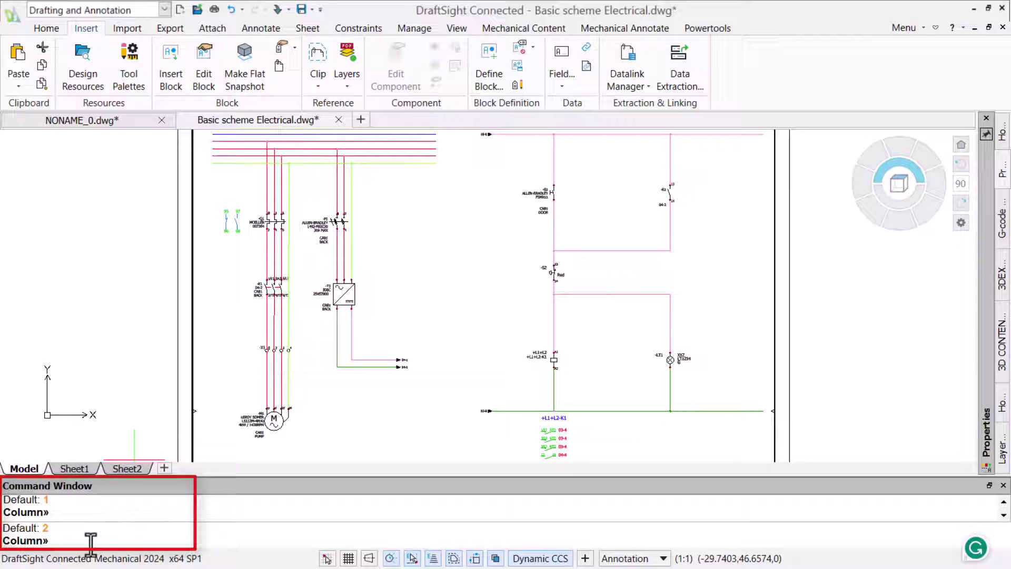
pyautogui.press('Return')
pyautogui.press('Return')
pyautogui.press('Return')
pyautogui.press('Return')
pyautogui.press('Return')
pyautogui.press('Return')
pyautogui.press('Return')
pyautogui.press('Return')
pyautogui.press('Return')
pyautogui.press('Return')
pyautogui.press('Return')
pyautogui.press('Return')
pyautogui.press('Return')
pyautogui.press('Return')
pyautogui.press('Return')
pyautogui.press('Return')
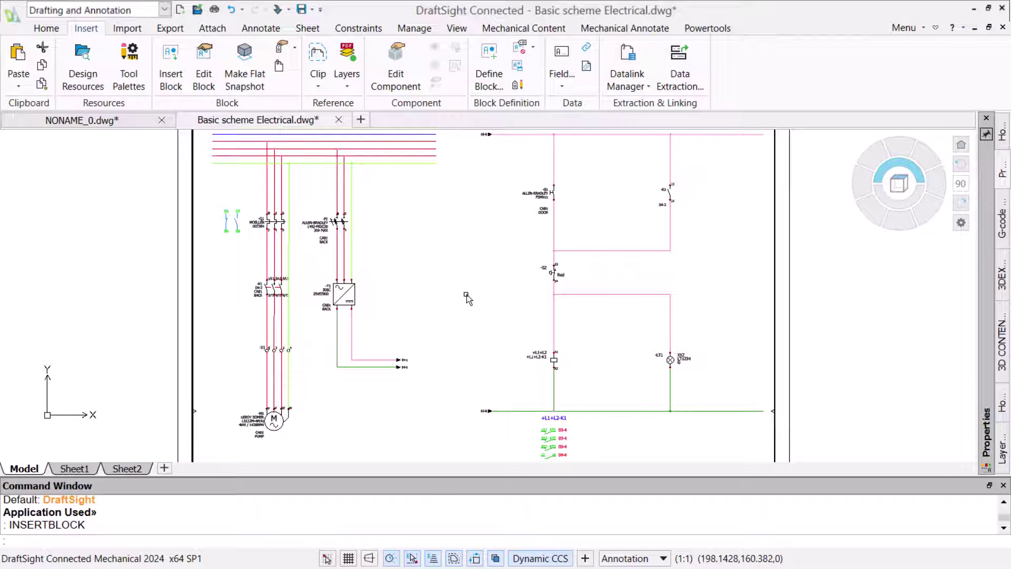
pyautogui.scroll(-2, 463, 290)
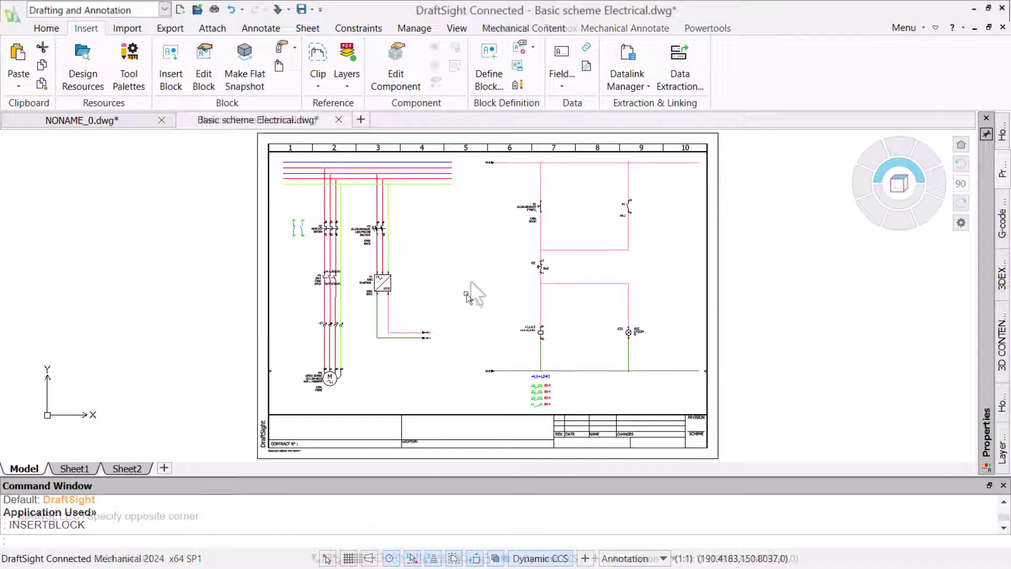
# Step: Open the BASE_A3_EN title frame in the Block Editor
pyautogui.click(483, 289)
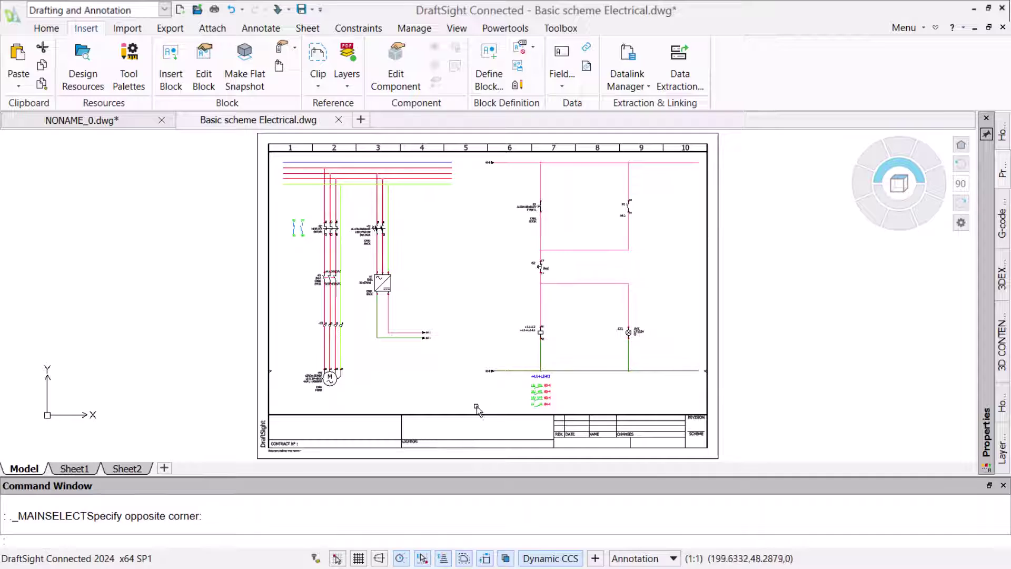
pyautogui.click(454, 415)
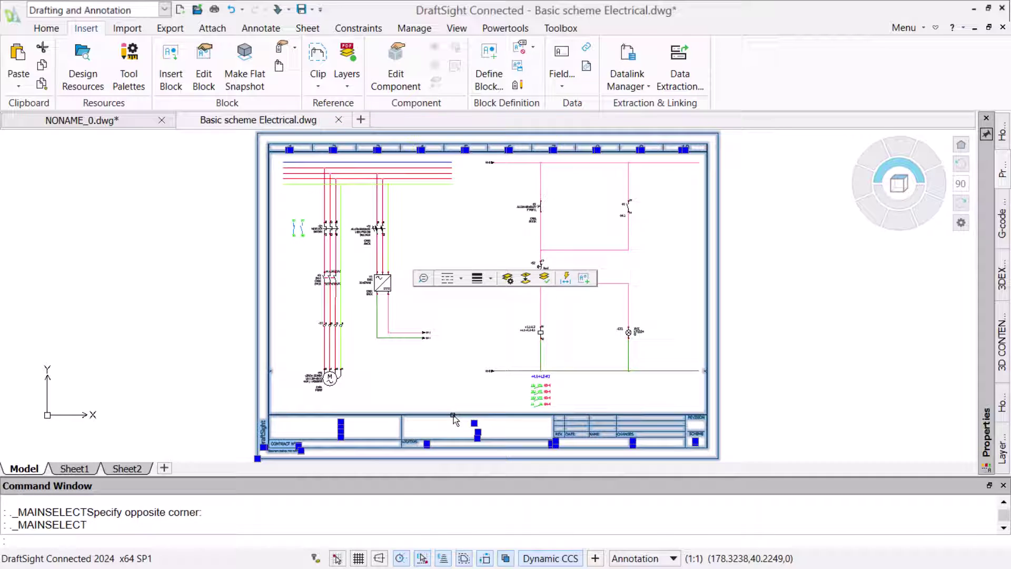
pyautogui.rightClick(453, 416)
pyautogui.click(506, 374)
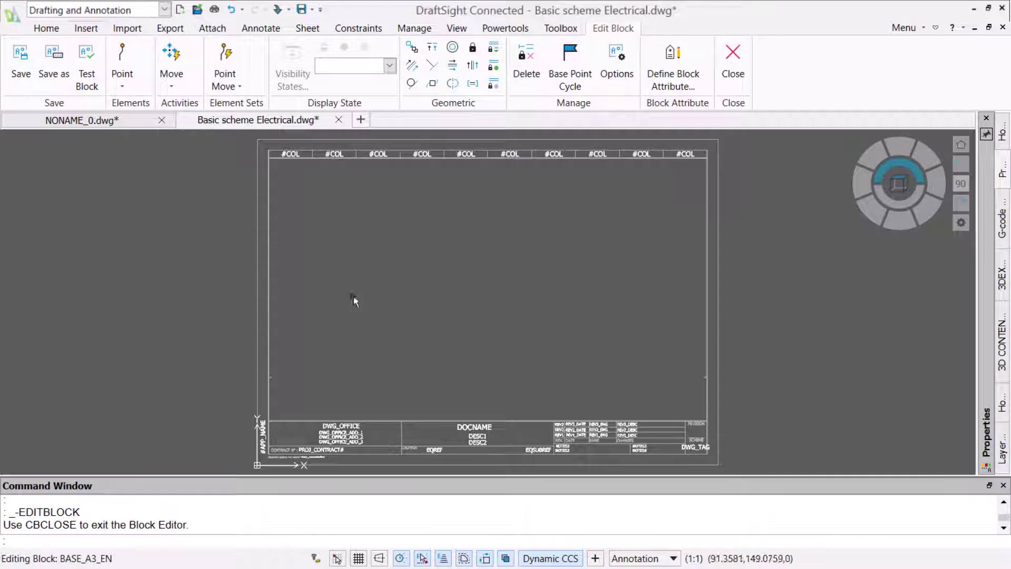
# Step: Set the Misc Fixed property of the ten #COL attribute definitions to Yes
pyautogui.click(277, 172)
pyautogui.click(702, 145)
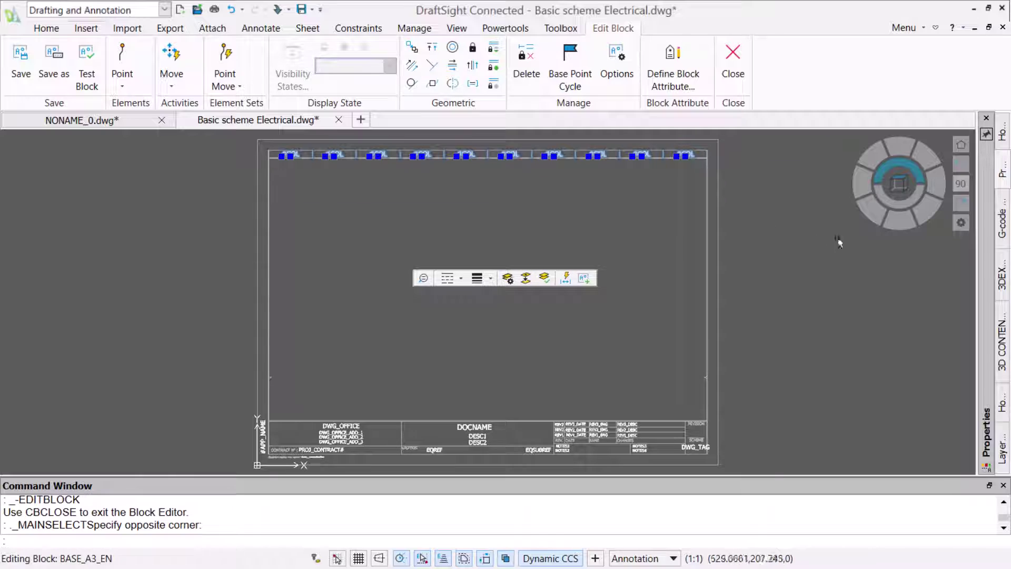
pyautogui.moveTo(987, 242)
pyautogui.click(964, 126)
pyautogui.click(883, 163)
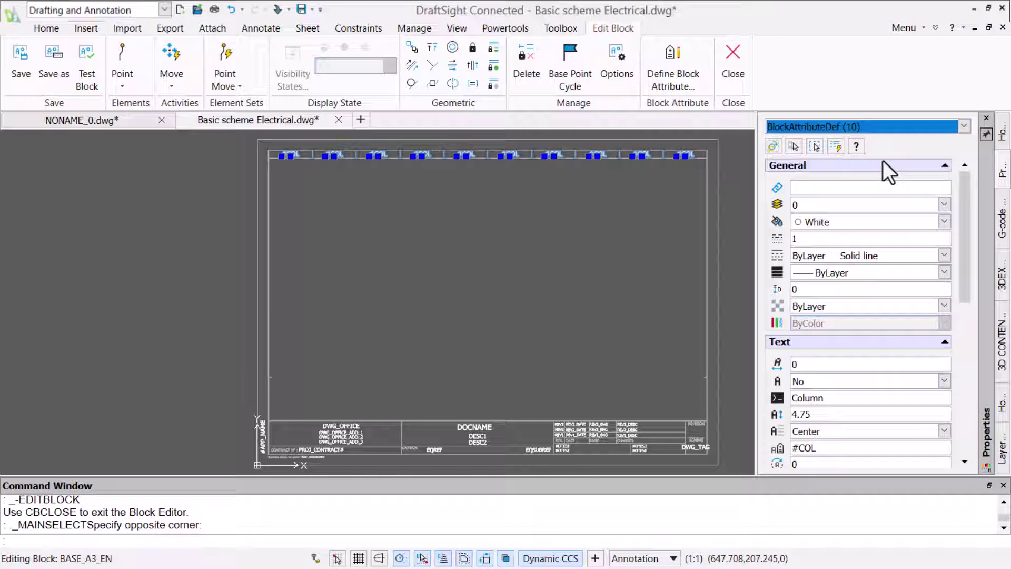
pyautogui.moveTo(963, 207); pyautogui.dragTo(960, 399)
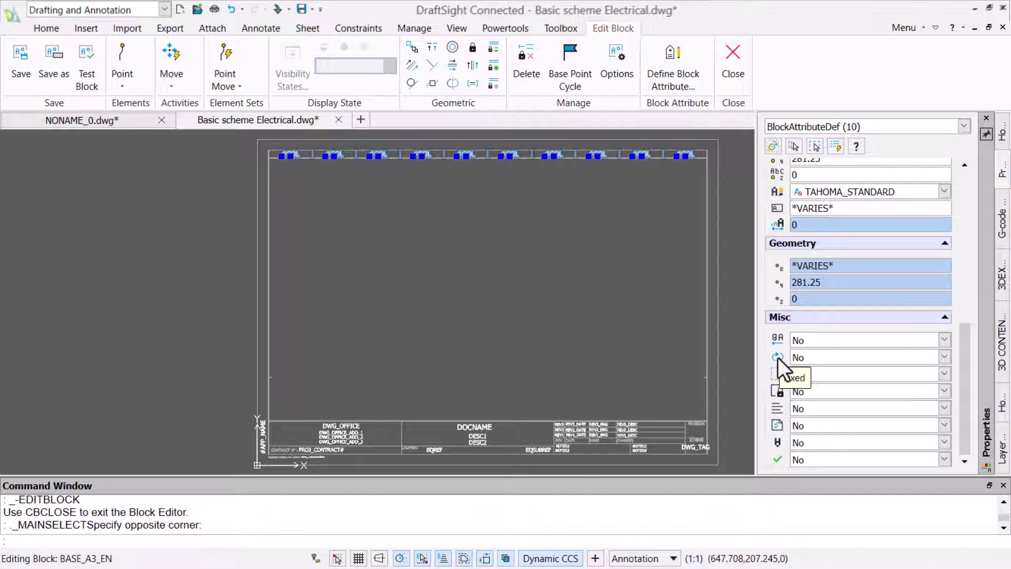
pyautogui.click(944, 358)
pyautogui.click(868, 369)
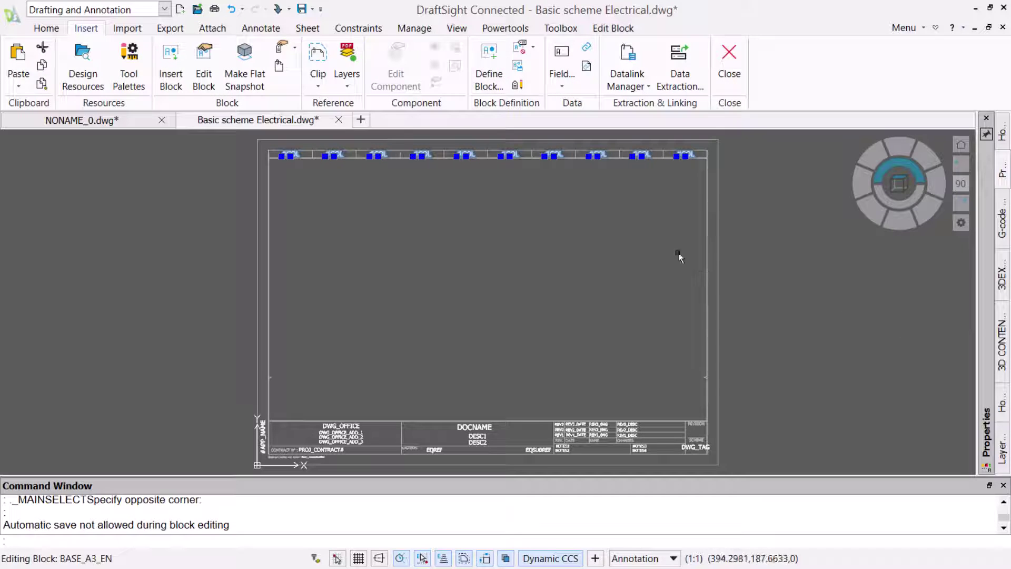
# Step: Define a centre-justified, predefined REV# attribute captioned Revision# and place it in the revision corner
pyautogui.click(517, 86)
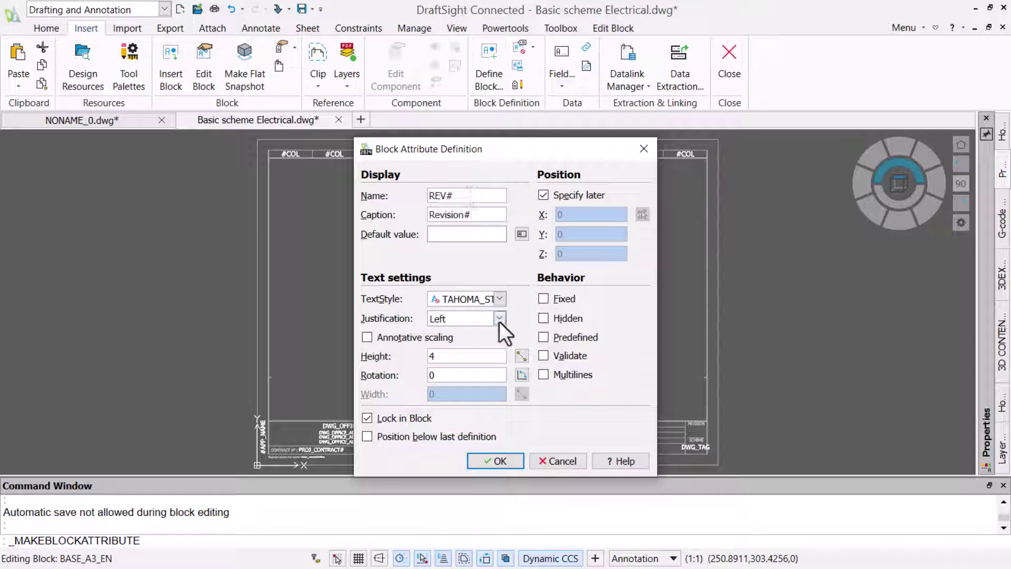
pyautogui.click(499, 318)
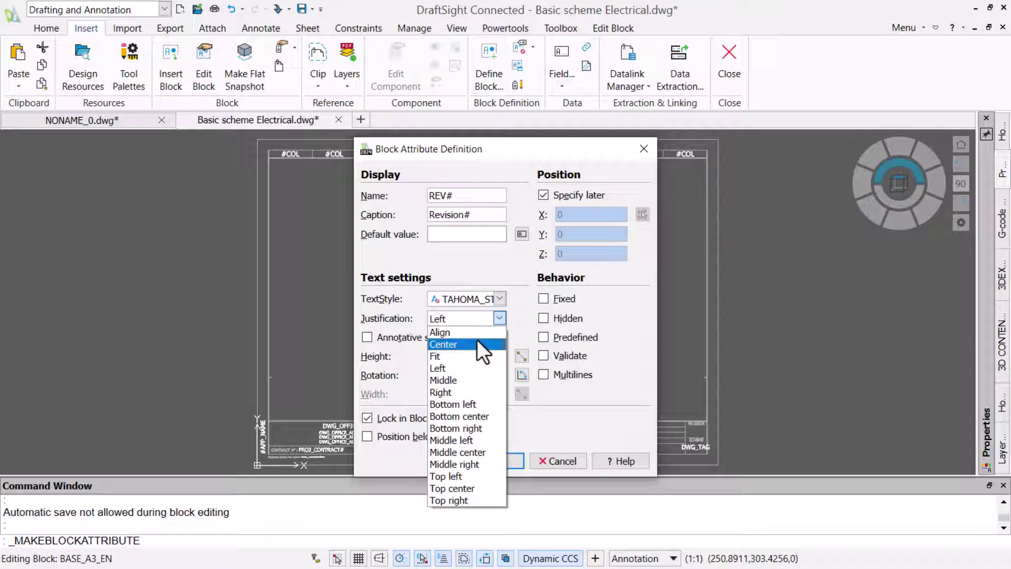
pyautogui.click(477, 340)
pyautogui.click(546, 337)
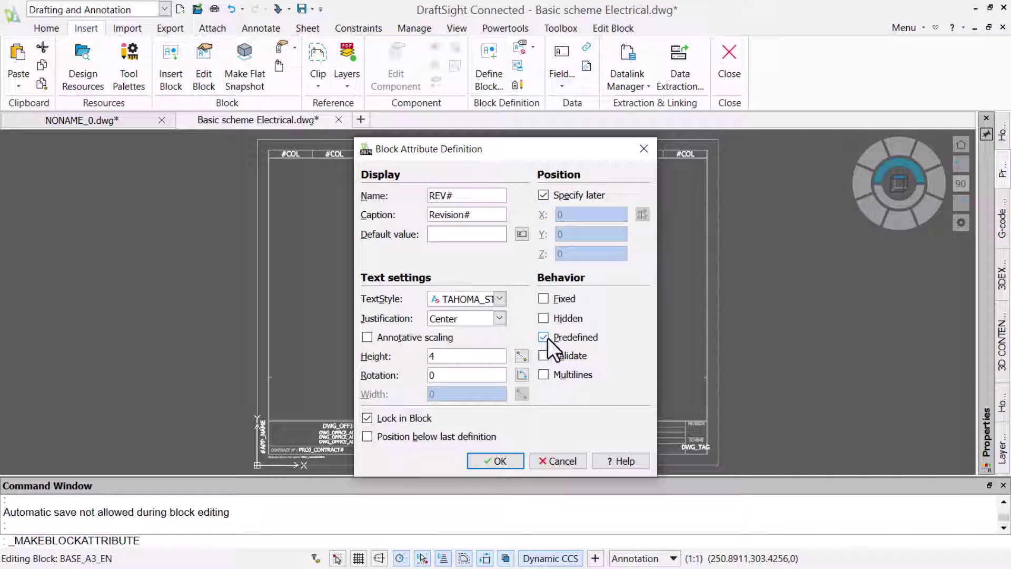
pyautogui.click(498, 459)
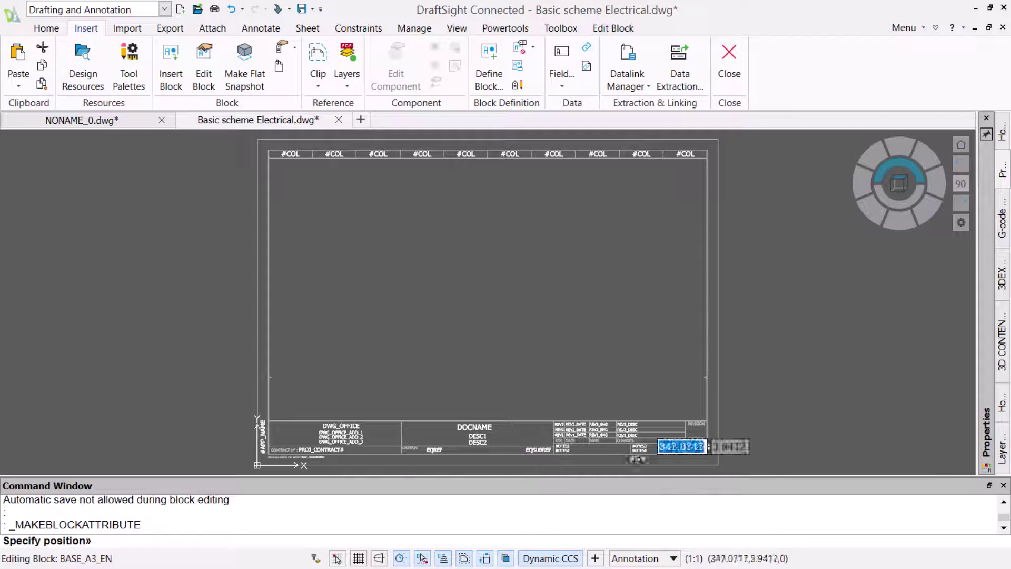
pyautogui.click(698, 438)
pyautogui.write('z')
pyautogui.press('Return')
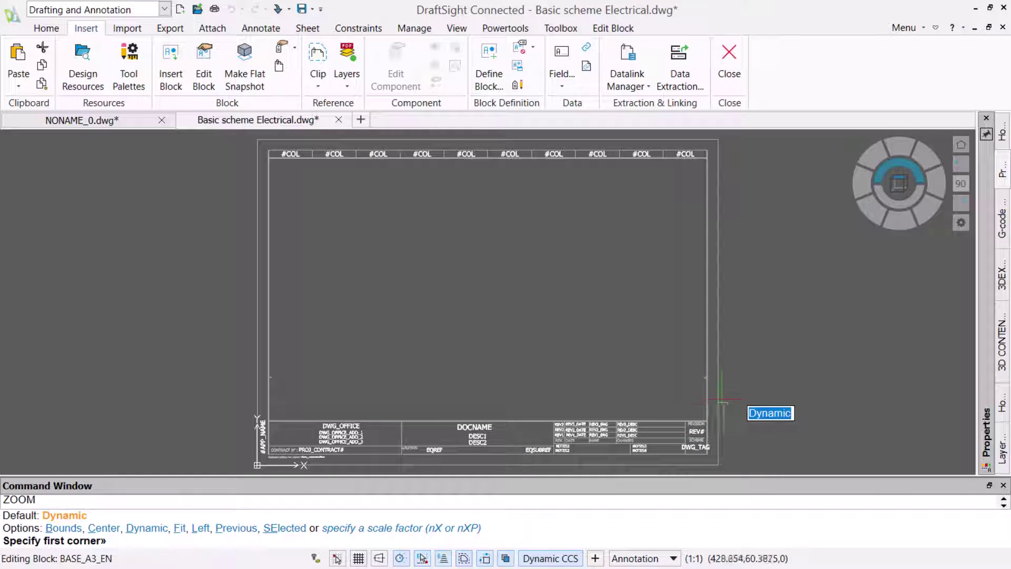
pyautogui.click(738, 408)
pyautogui.click(634, 457)
# Step: Close the Block Editor saving BASE_A3_EN changes, and delete the old title frame
pyautogui.click(730, 57)
pyautogui.press('Return')
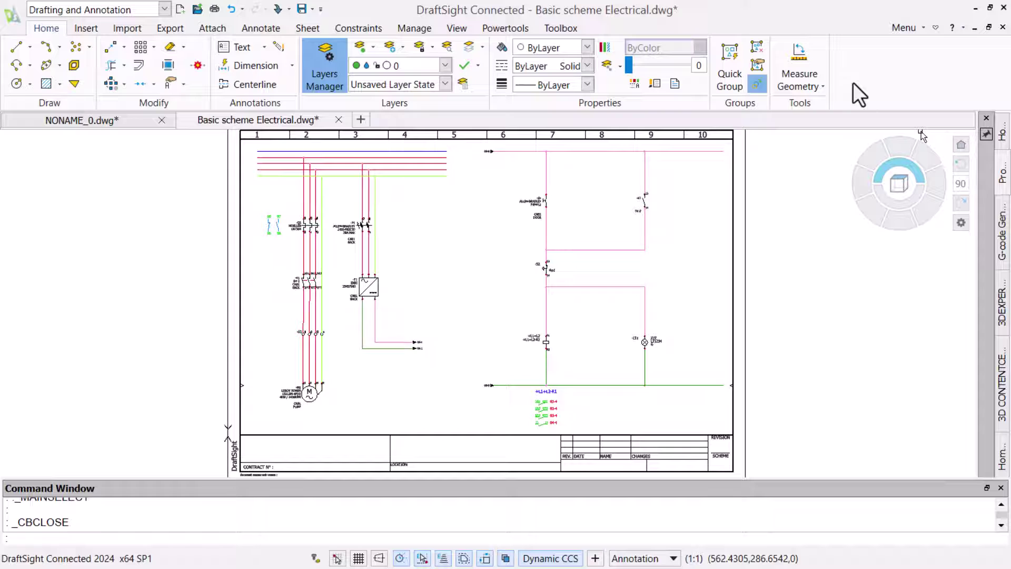
pyautogui.click(745, 227)
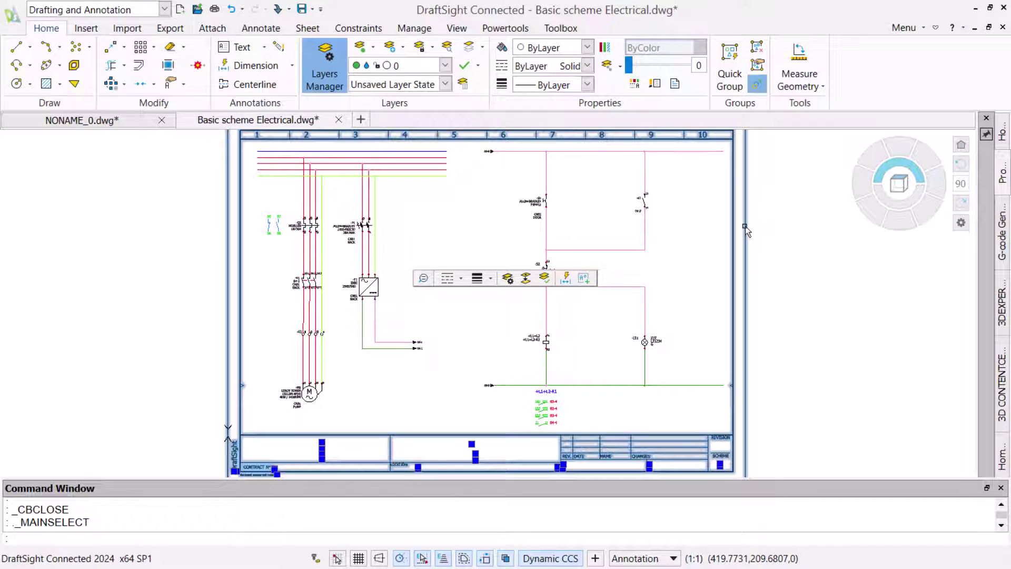
pyautogui.press('Delete')
# Step: Insert the updated BASE_A3_EN block as the new A3 frame
pyautogui.click(85, 28)
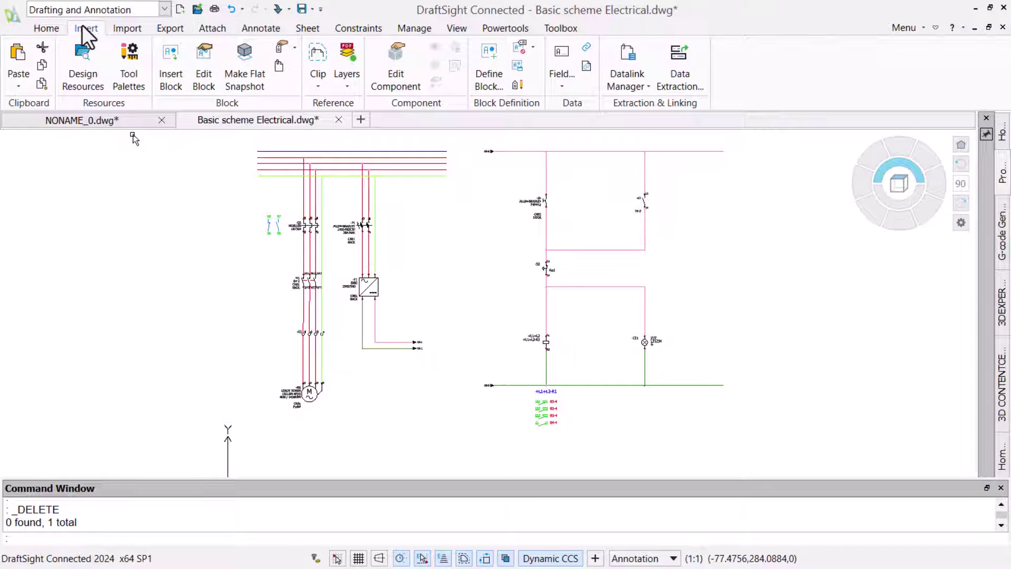
pyautogui.click(171, 80)
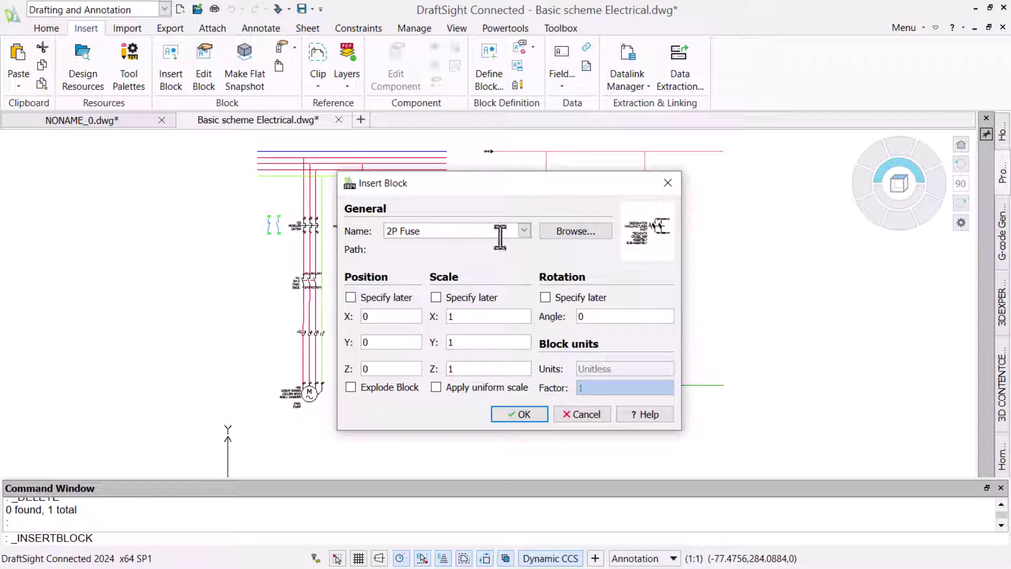
pyautogui.click(524, 230)
pyautogui.scroll(5, 499, 255)
pyautogui.click(494, 267)
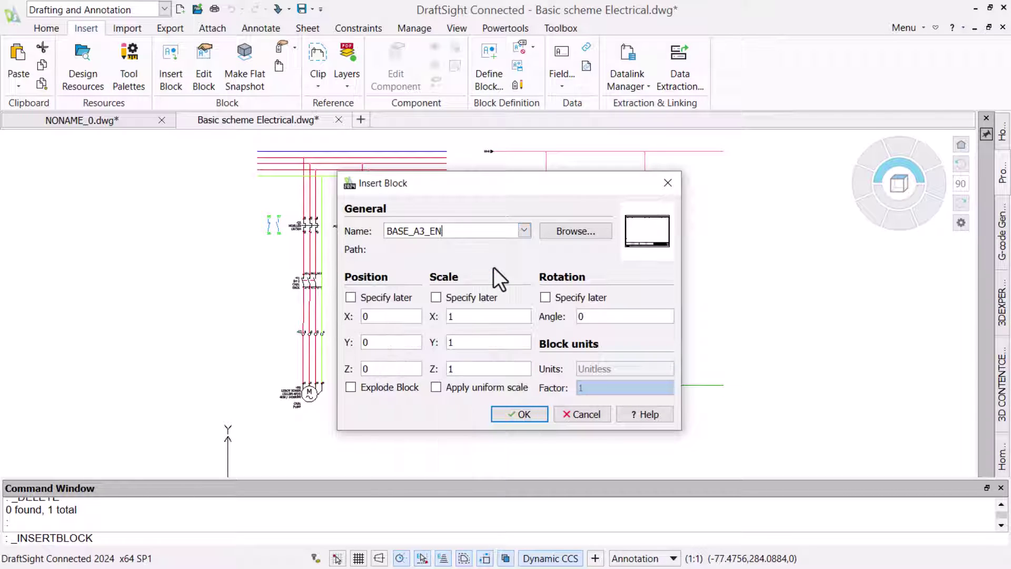
pyautogui.click(520, 414)
# Step: Enter drawing number 003, assembly Top Level - Cabinet3, sub assembly +L1 and description Electrical Scheme
pyautogui.write('003')
pyautogui.press('Return')
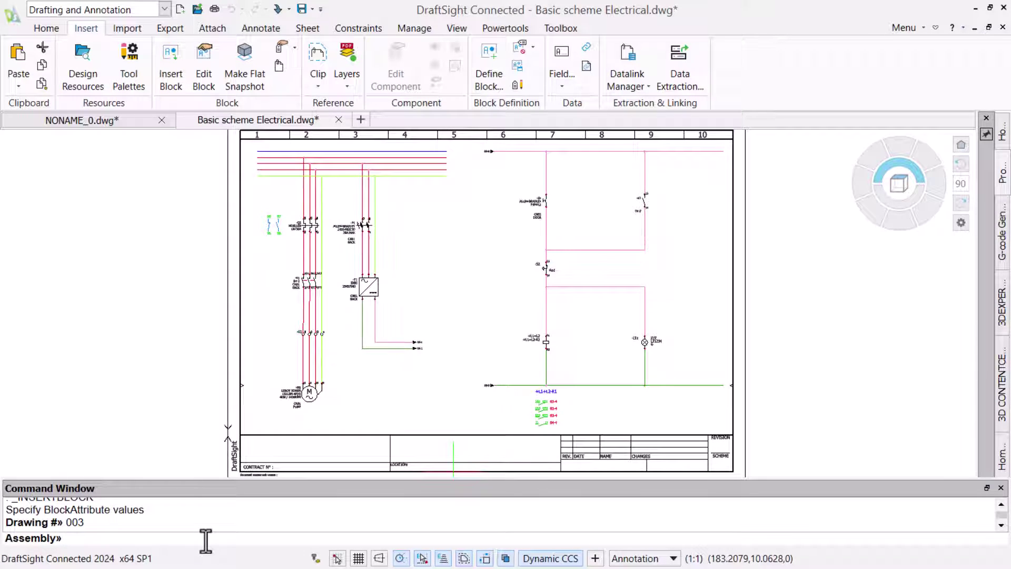
pyautogui.write('Top Level - Cabinet3')
pyautogui.press('Return')
pyautogui.write('+L1')
pyautogui.press('Return')
pyautogui.write('Electrical Scheme')
pyautogui.press('Return')
pyautogui.press('Return')
pyautogui.press('Return')
pyautogui.press('Return')
pyautogui.press('Return')
pyautogui.press('Return')
pyautogui.press('Return')
pyautogui.press('Return')
pyautogui.press('Return')
pyautogui.press('Return')
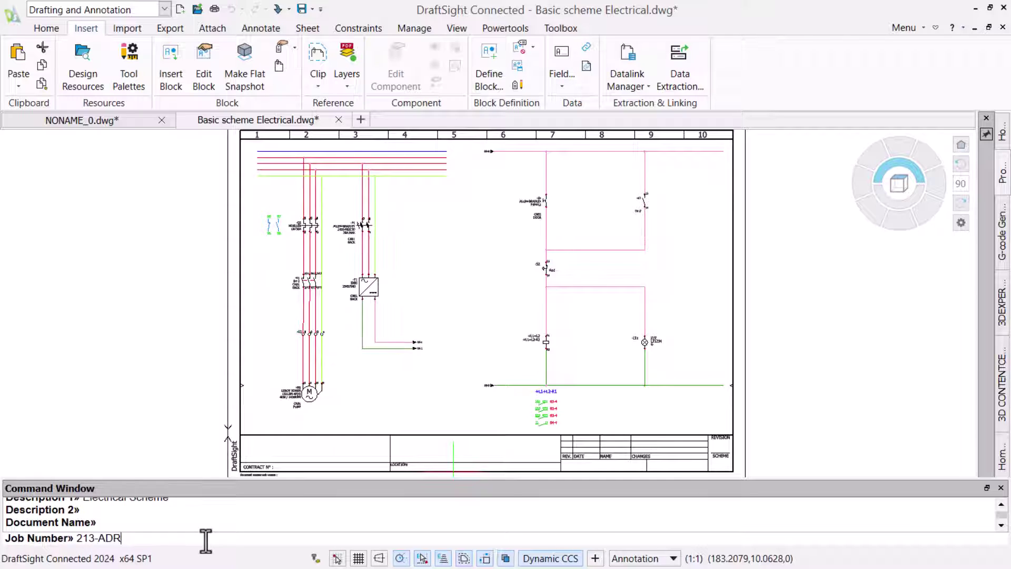
pyautogui.press('Return')
pyautogui.press('Return')
pyautogui.press('Return')
pyautogui.press('Return')
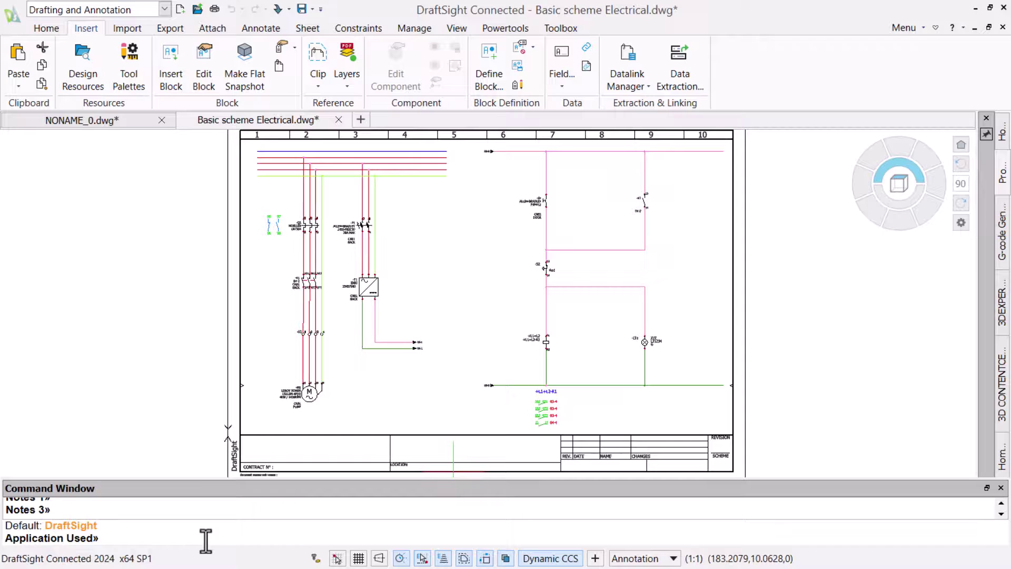
# Step: Review the title block's attribute values, widening the Caption and Name columns and checking REV#
pyautogui.doubleClick(256, 340)
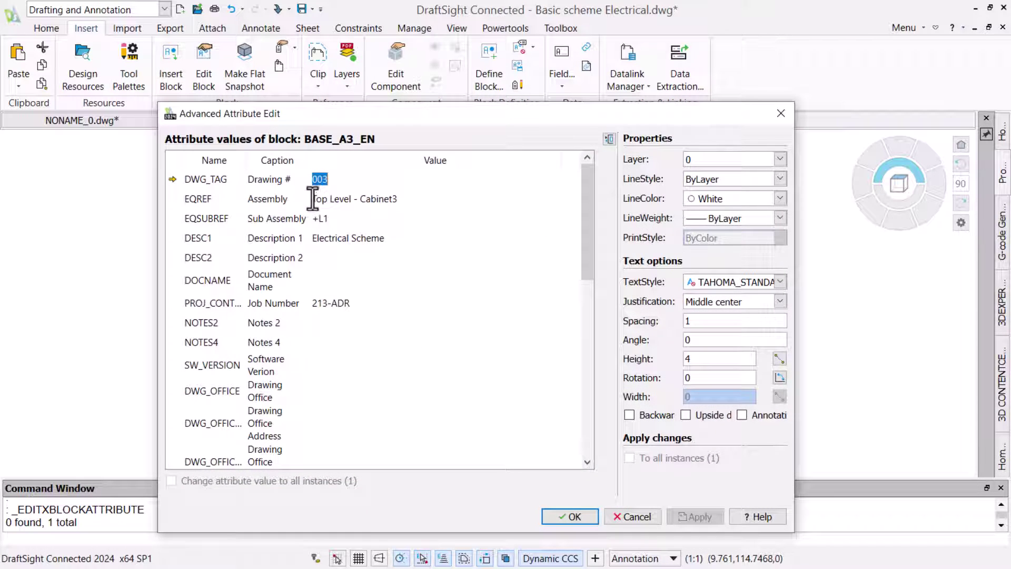
pyautogui.doubleClick(308, 160)
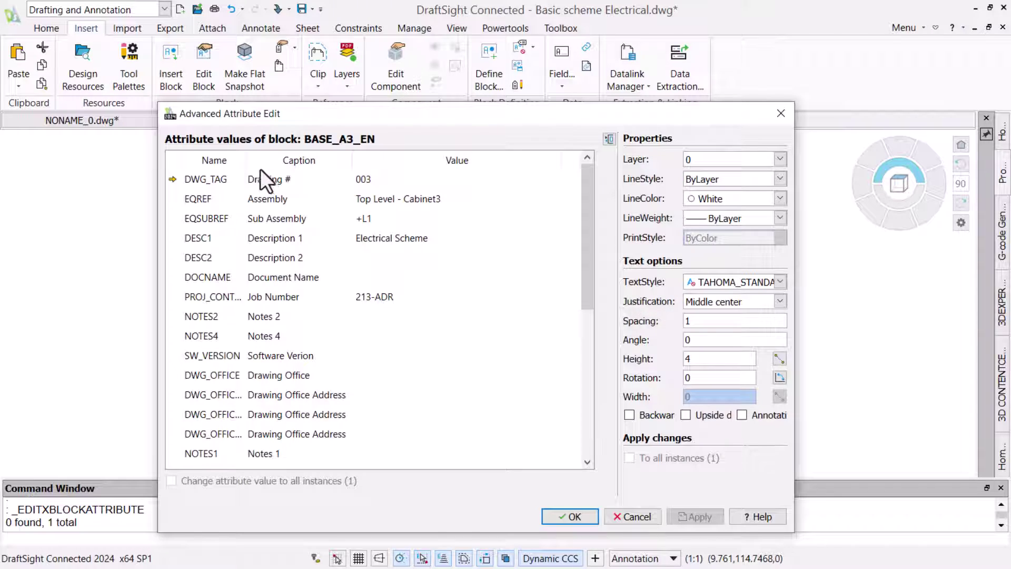
pyautogui.doubleClick(245, 156)
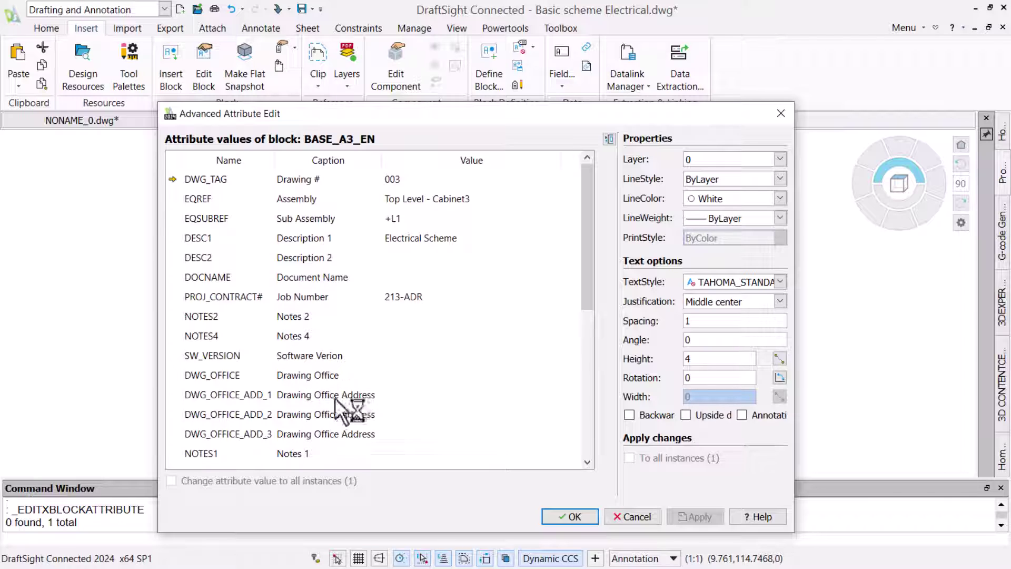
pyautogui.click(586, 451)
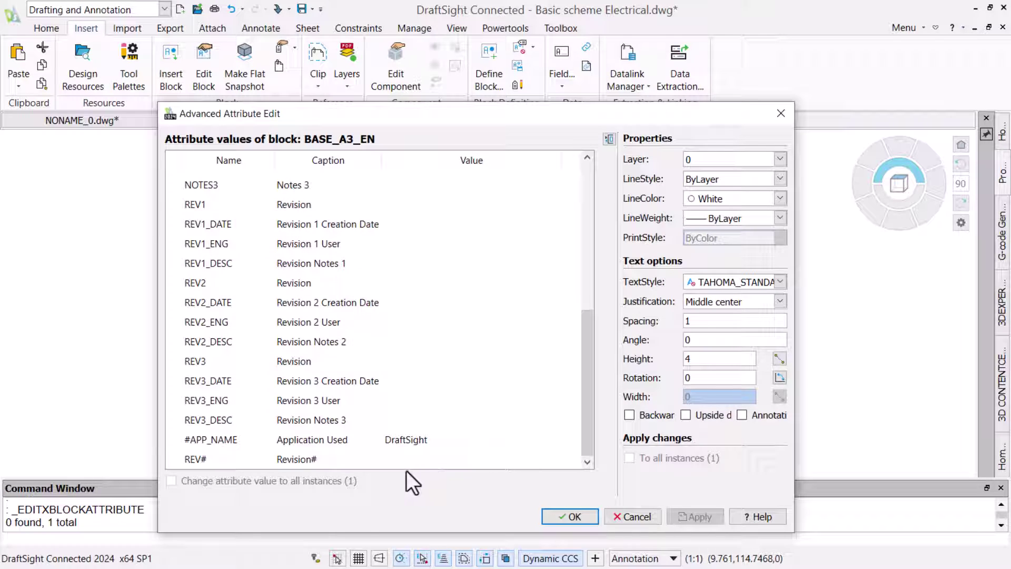
pyautogui.click(310, 460)
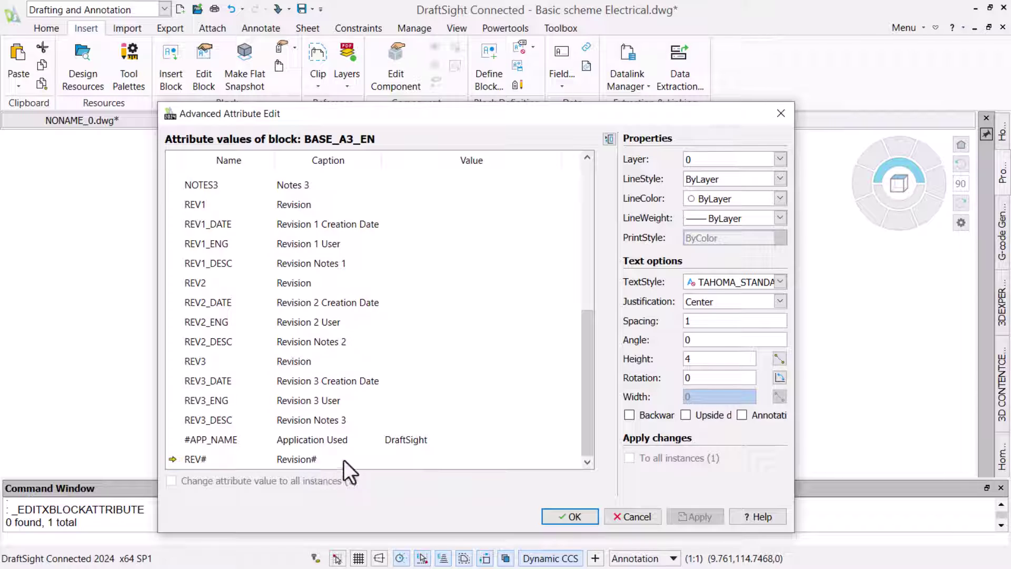
pyautogui.click(570, 516)
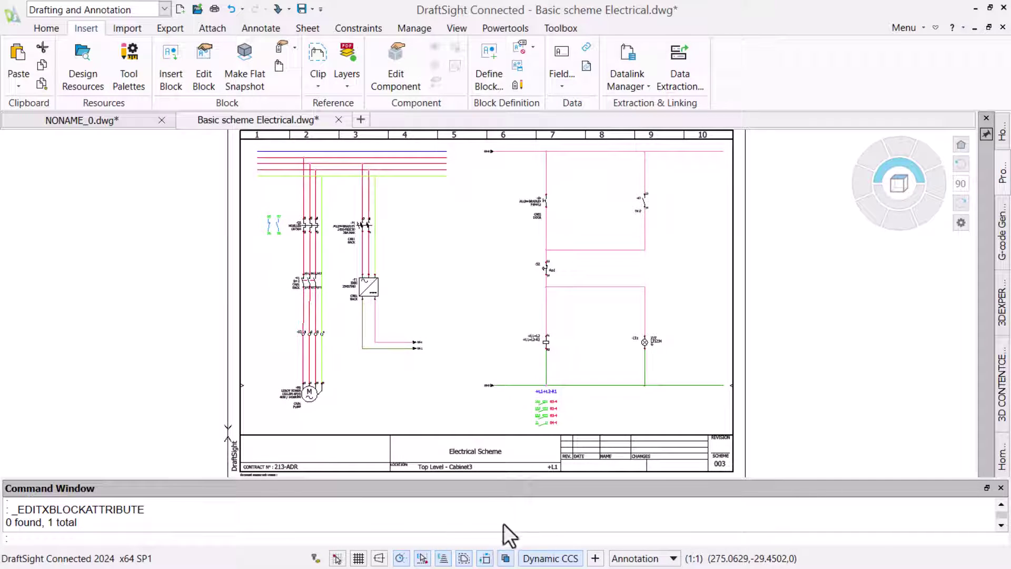
# Step: Run BATTMAN and pick the BASE_A3_EN title block
pyautogui.write('BATTMAN')
pyautogui.press('Return')
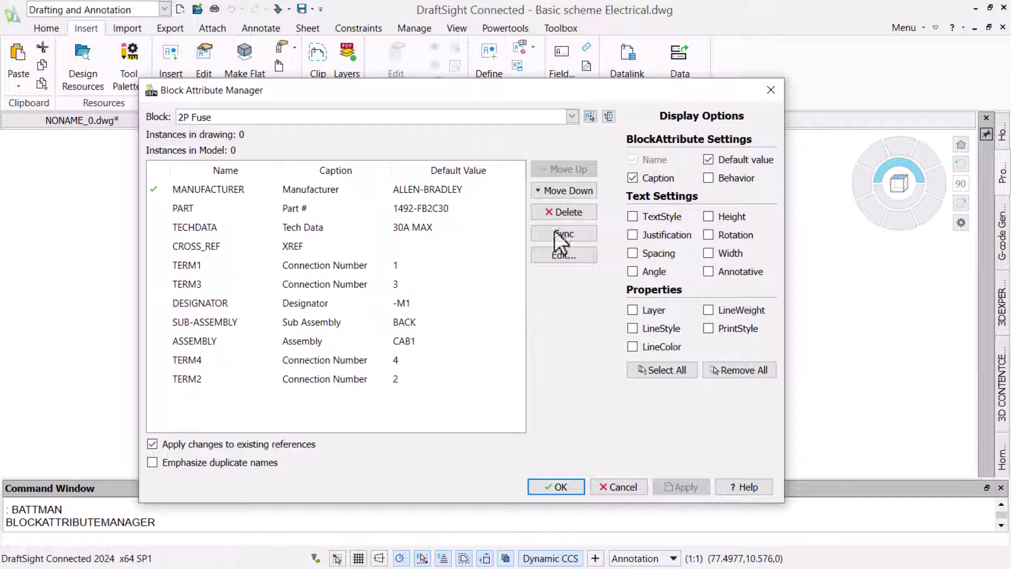
pyautogui.click(590, 116)
pyautogui.click(591, 138)
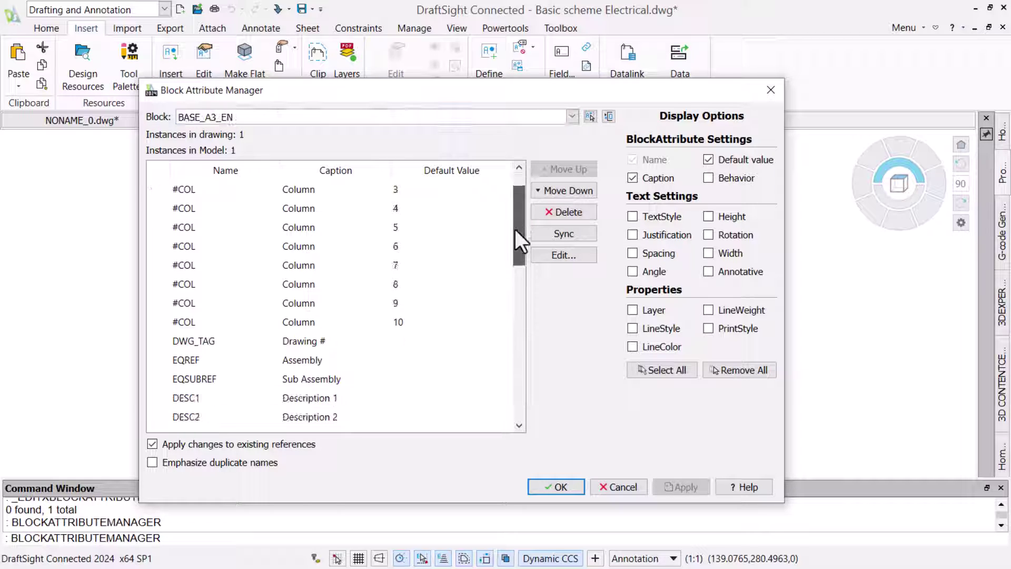
pyautogui.moveTo(515, 229); pyautogui.dragTo(503, 301)
# Step: Move NOTES1 up three places and NOTES3 up two so the notes run in order
pyautogui.click(215, 377)
pyautogui.click(549, 172)
pyautogui.click(549, 172)
pyautogui.click(548, 172)
pyautogui.click(549, 172)
pyautogui.click(548, 172)
pyautogui.click(549, 172)
pyautogui.click(549, 172)
pyautogui.click(251, 397)
pyautogui.click(546, 171)
pyautogui.click(547, 171)
pyautogui.click(547, 171)
pyautogui.click(547, 171)
pyautogui.click(547, 171)
pyautogui.click(546, 171)
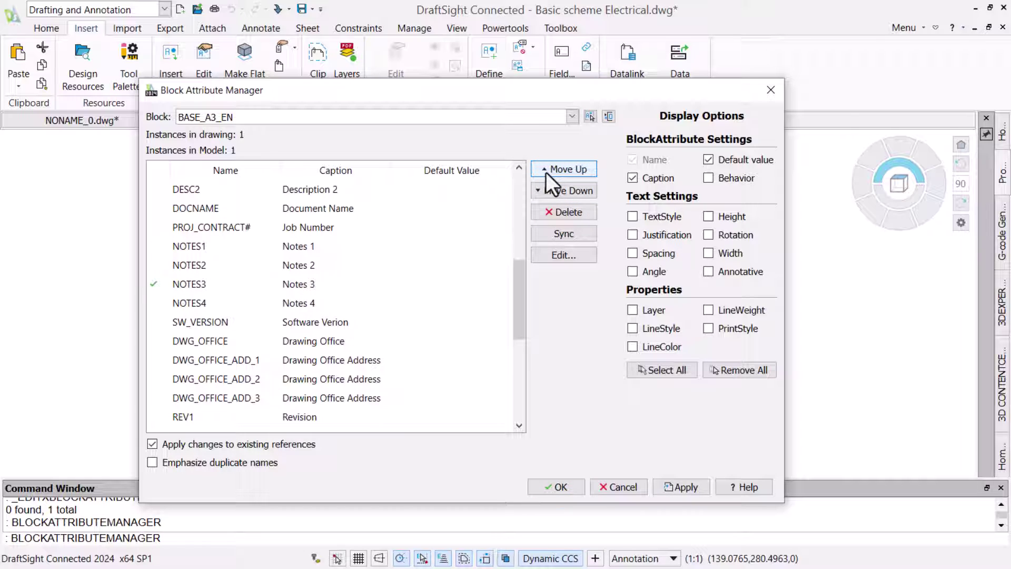
# Step: Review NOTES3's text options, then apply the new attribute order
pyautogui.click(564, 255)
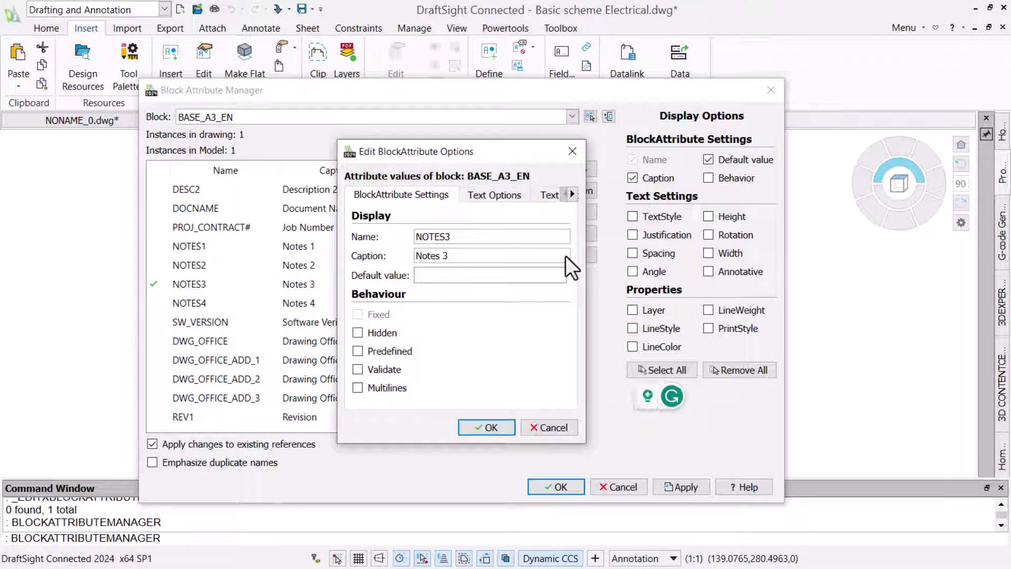
pyautogui.click(494, 195)
pyautogui.click(549, 195)
pyautogui.click(563, 194)
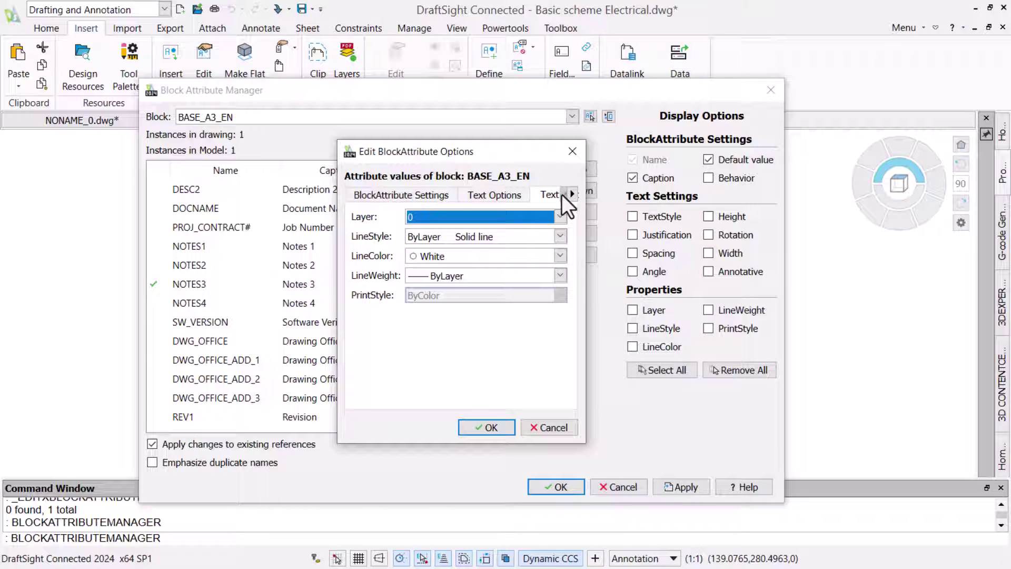
pyautogui.click(483, 427)
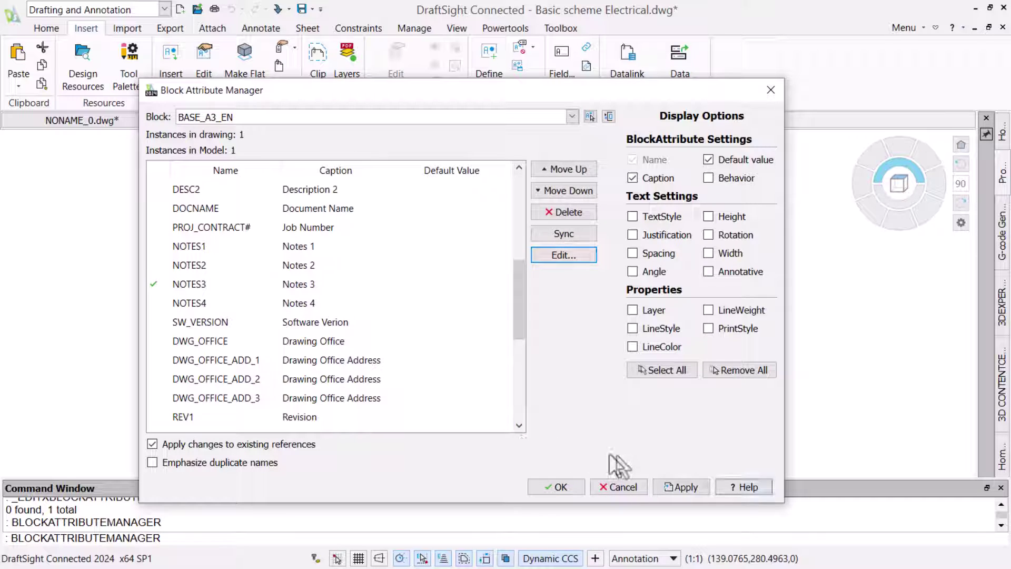
pyautogui.click(542, 485)
# Step: Verify the NOTES1 to NOTES4 order in the title block's attribute values
pyautogui.doubleClick(377, 467)
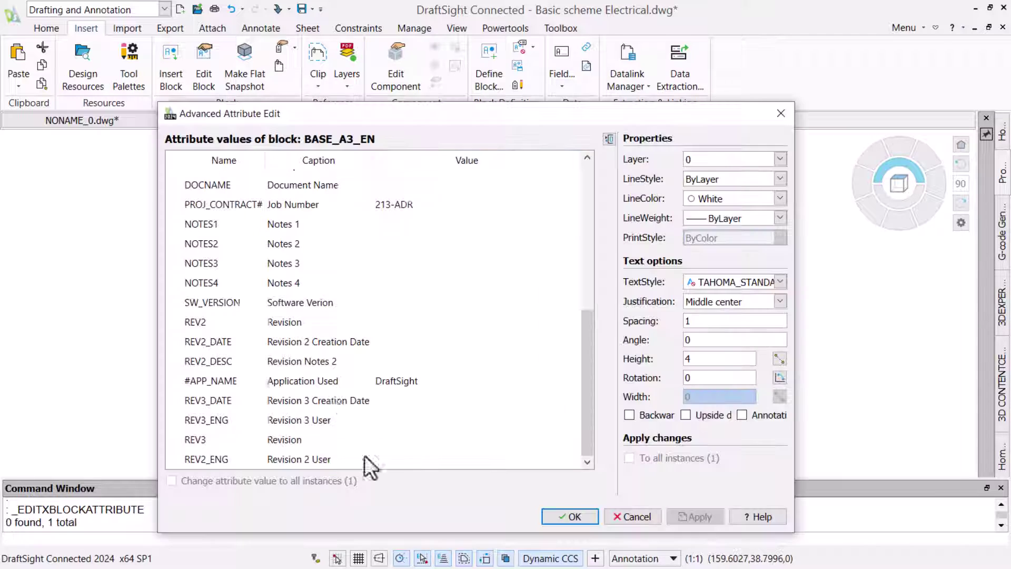
pyautogui.click(292, 228)
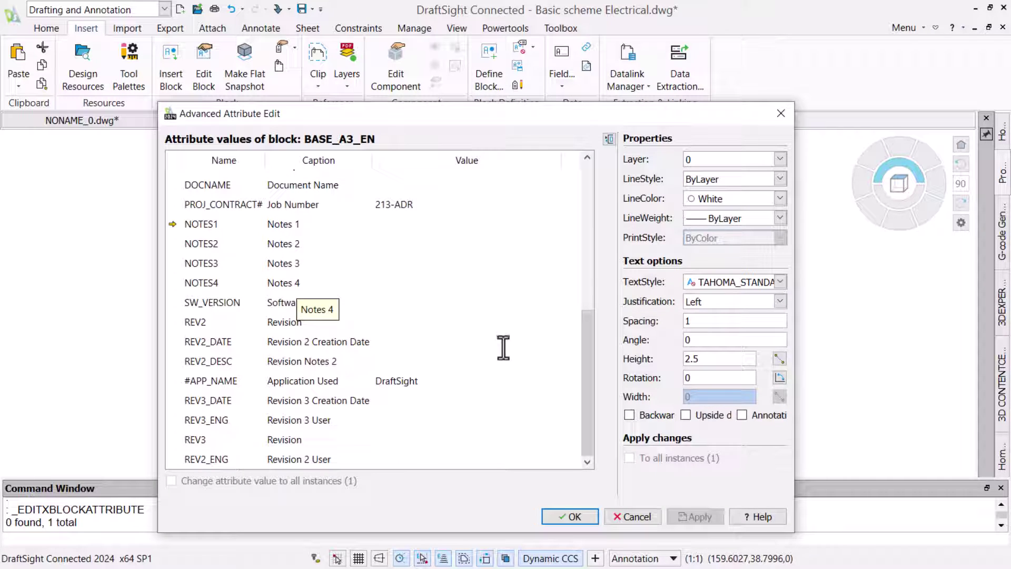
pyautogui.press('Return')
pyautogui.write('z')
pyautogui.press('Return')
pyautogui.click(349, 187)
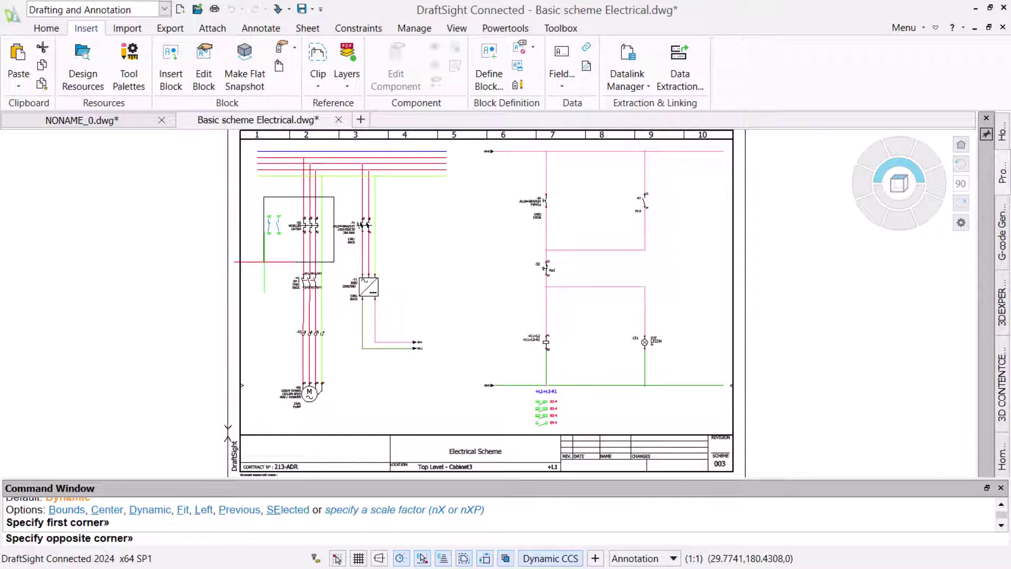
# Step: Zoom onto contactor -Q1 and open its attributes with EDITXBLOCKATTRIBUTE
pyautogui.click(265, 266)
pyautogui.write('EDITXBLOCKATTRIBUTE')
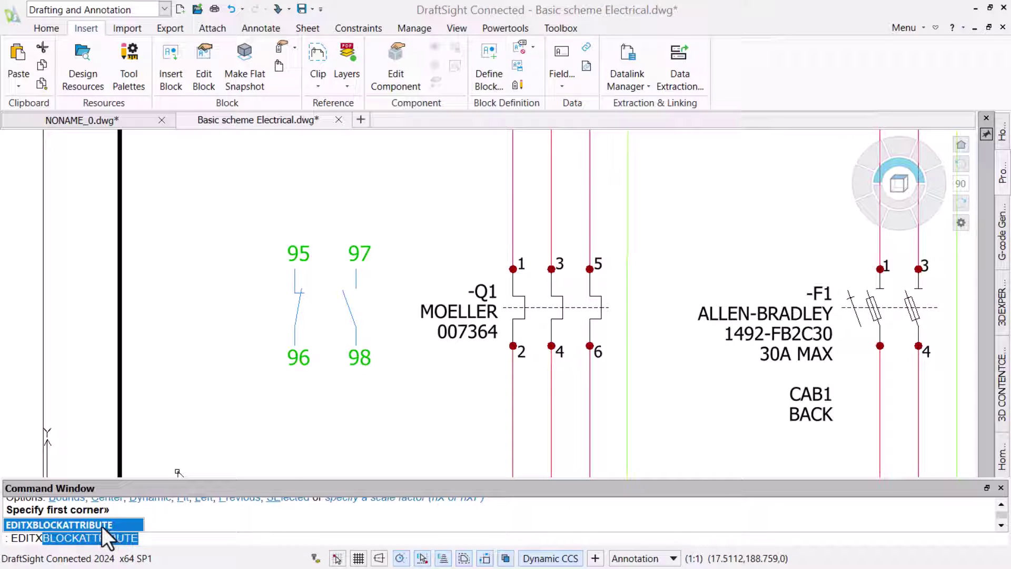
pyautogui.click(97, 526)
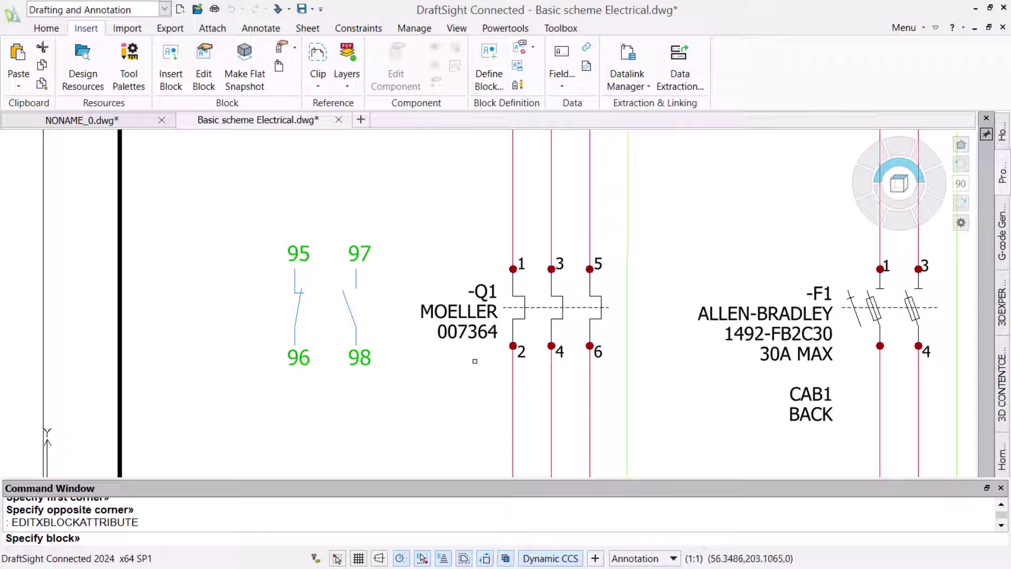
pyautogui.click(497, 333)
# Step: Replace manufacturer MOELLER with SCHNEIDER ELECTRIC and part 007364 with LRD3357, then zoom previous
pyautogui.doubleClick(414, 316)
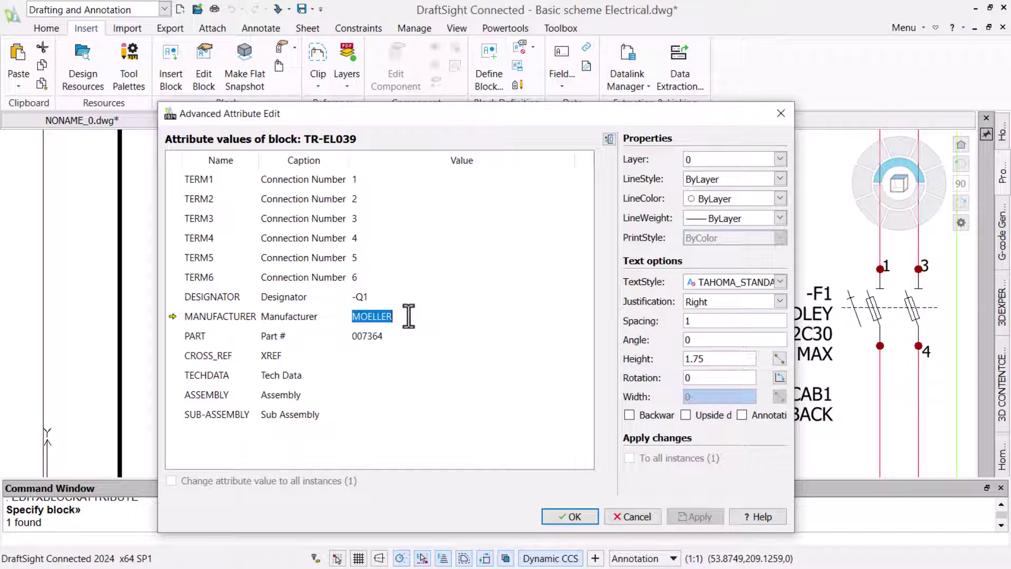
pyautogui.write('SCHNEIDER ELECTRIC')
pyautogui.doubleClick(367, 336)
pyautogui.write('LRD3357')
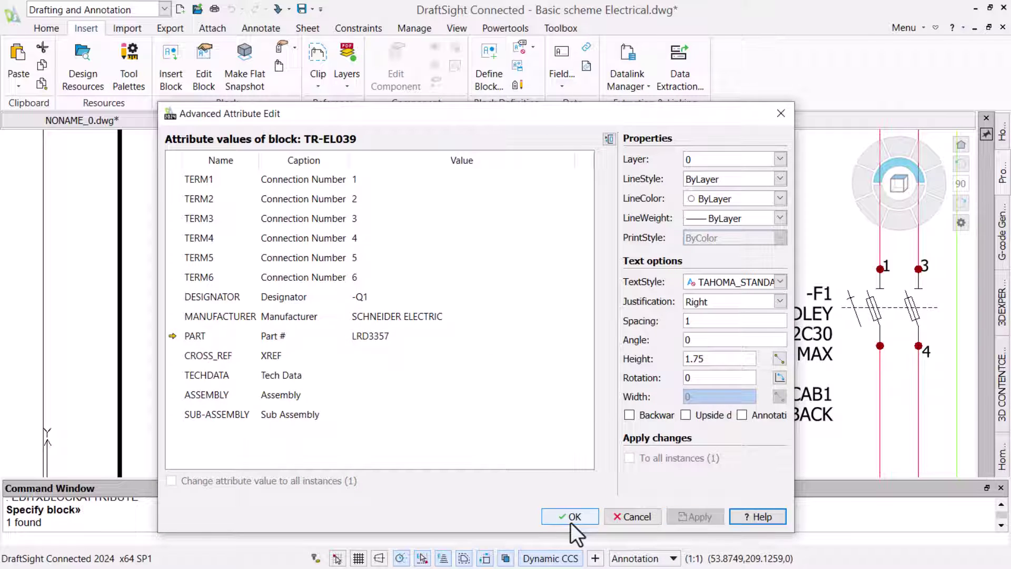
pyautogui.click(572, 516)
pyautogui.write('z')
pyautogui.press('Return')
pyautogui.write('p')
pyautogui.press('Return')
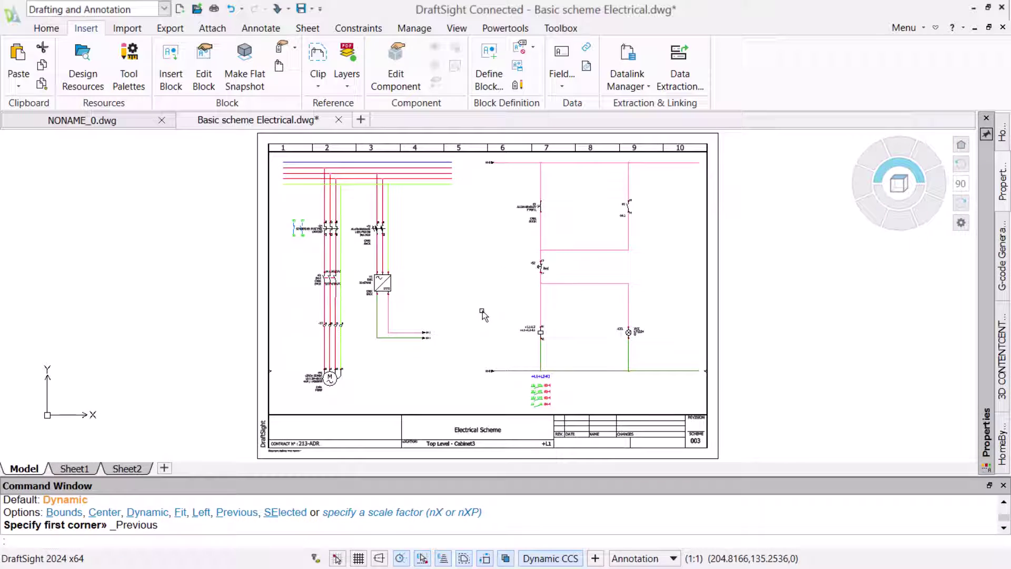
# Step: Open the title block's attribute values and start inserting a field into the REV1_DATE value
pyautogui.click(473, 416)
pyautogui.rightClick(466, 415)
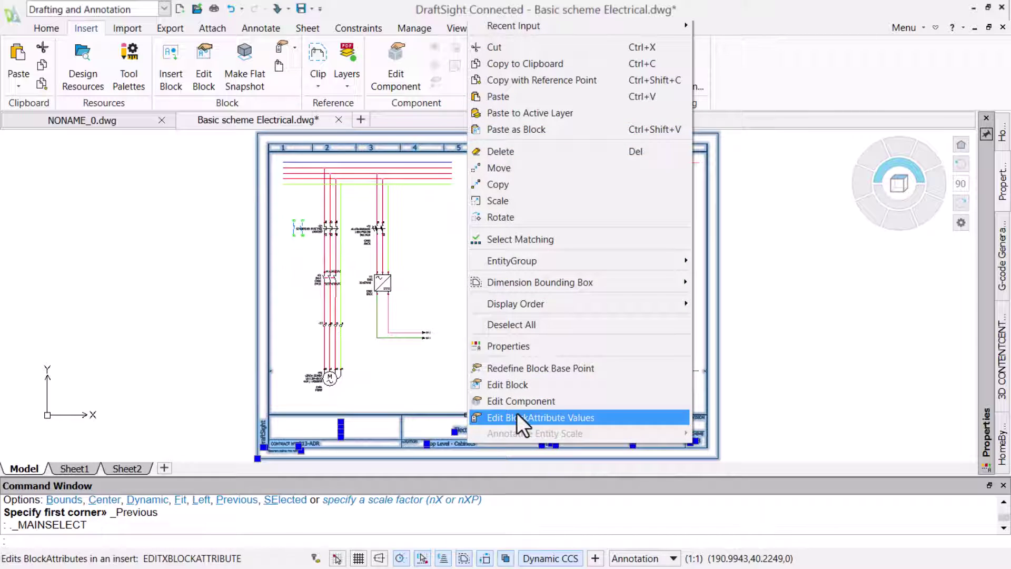
pyautogui.click(516, 416)
pyautogui.scroll(-1, 492, 386)
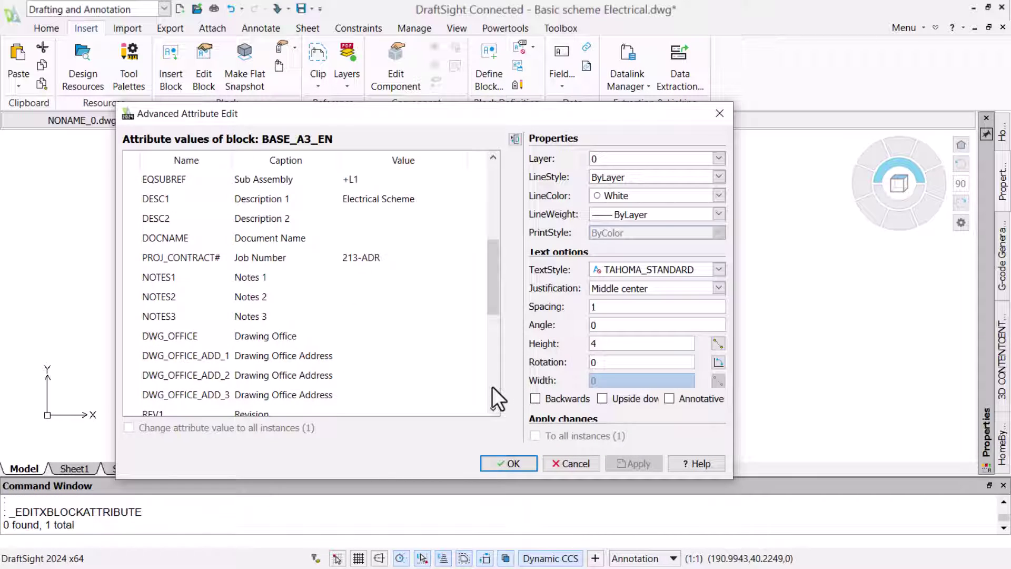
pyautogui.click(492, 387)
pyautogui.click(419, 180)
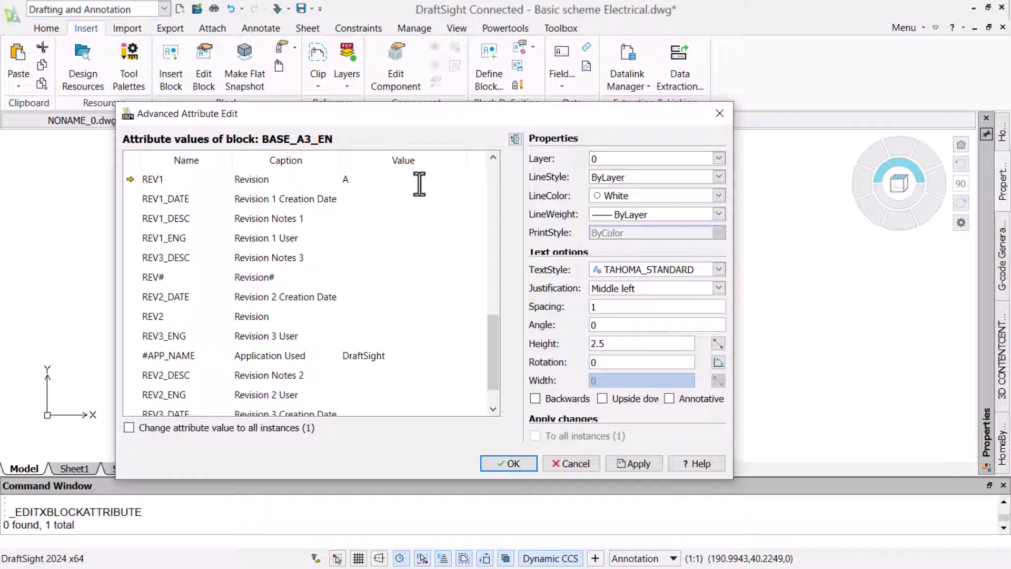
pyautogui.click(412, 200)
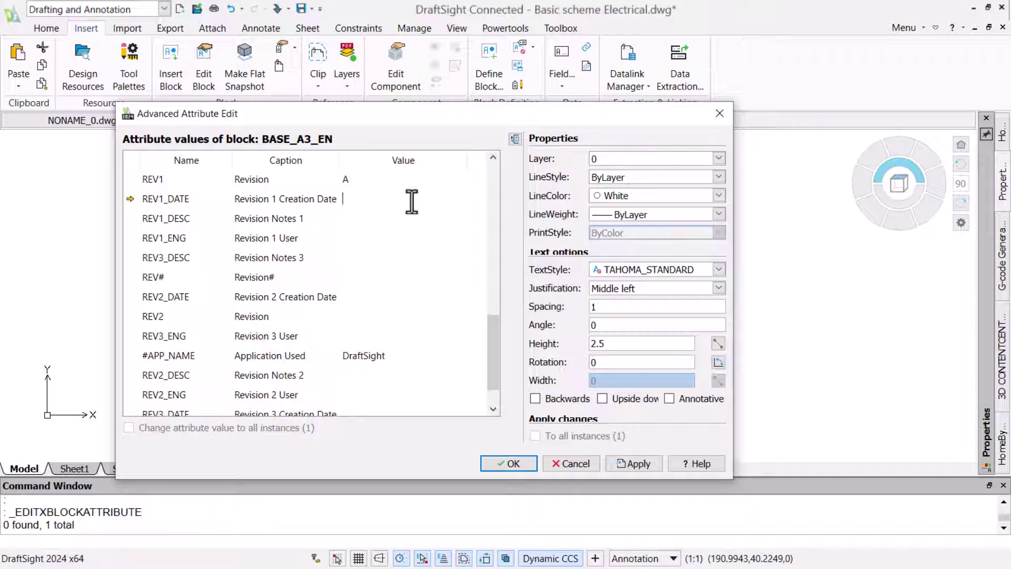
pyautogui.rightClick(412, 202)
pyautogui.click(498, 333)
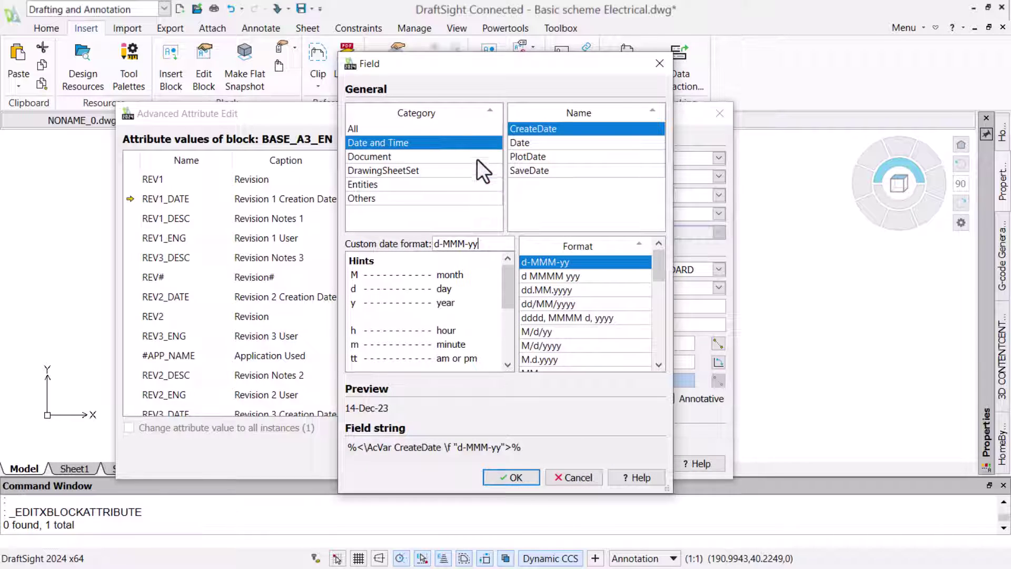
# Step: Insert a Date field formatted dd.MM.yyyy, showing 15.01.2024, into REV1_DATE
pyautogui.click(546, 146)
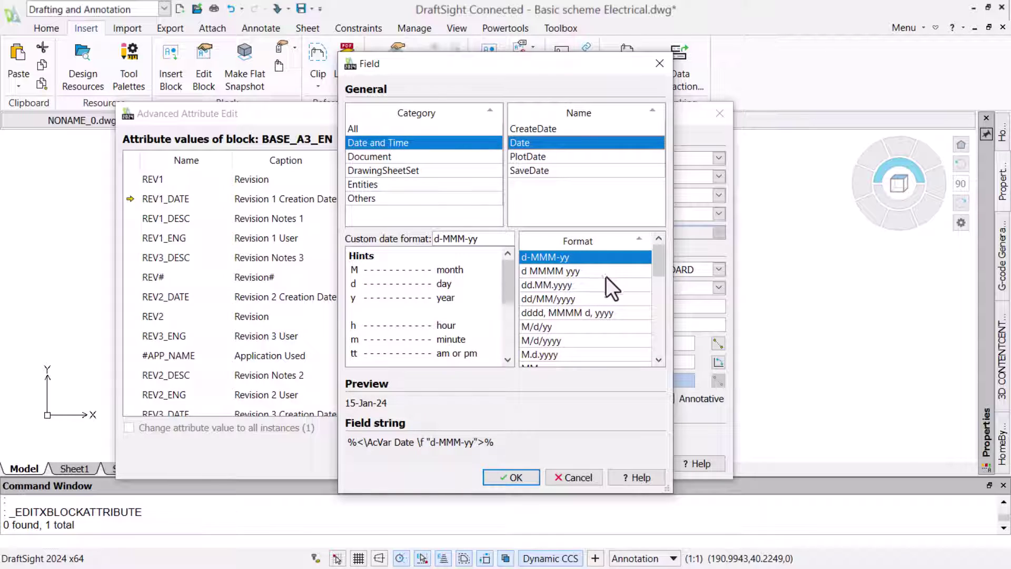
pyautogui.click(590, 286)
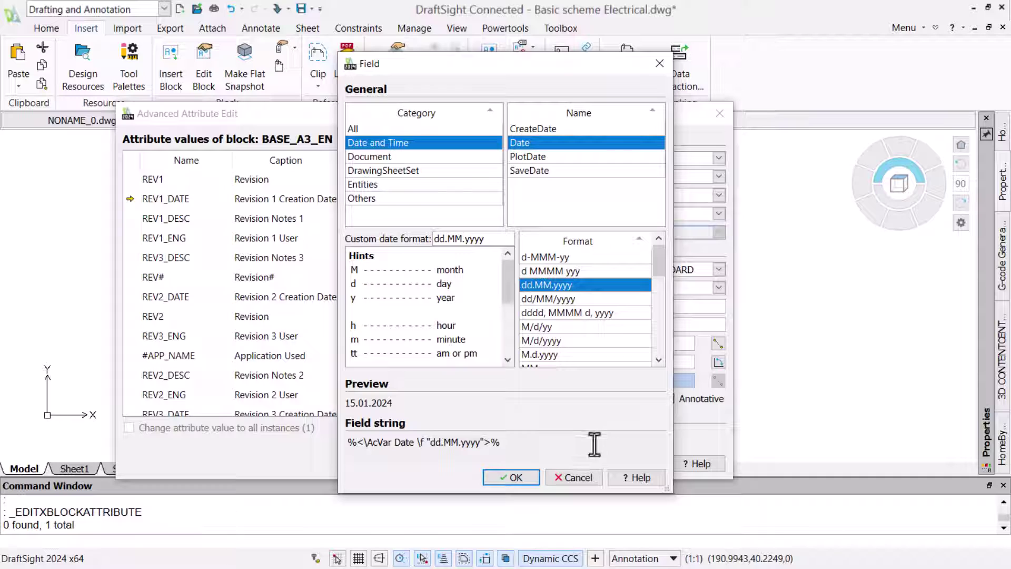
pyautogui.click(514, 478)
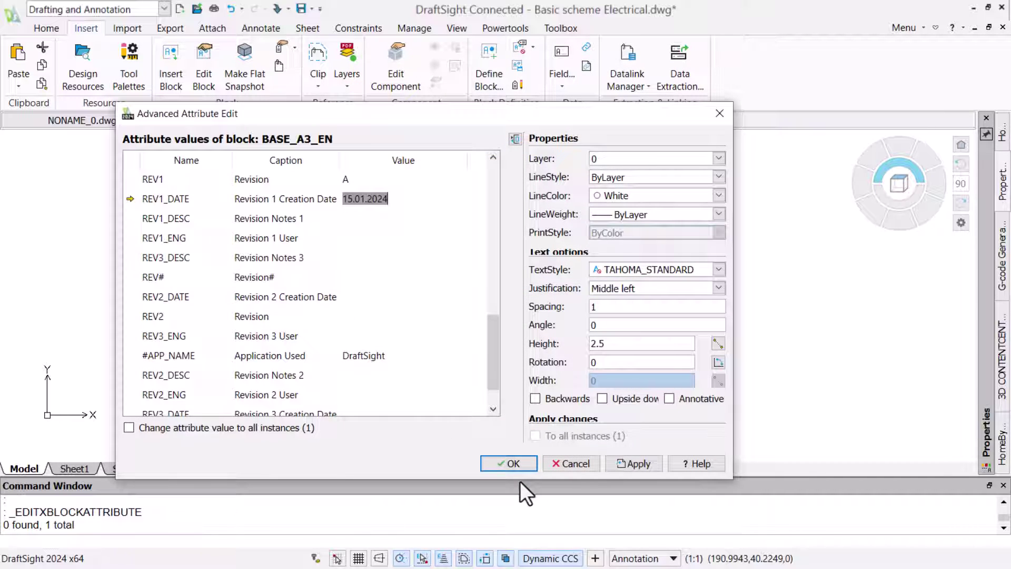
# Step: Set the REV1_DESC attribute to 'Parts Updated' and REV1_ENG to the user's initials, then apply and confirm
pyautogui.click(410, 220)
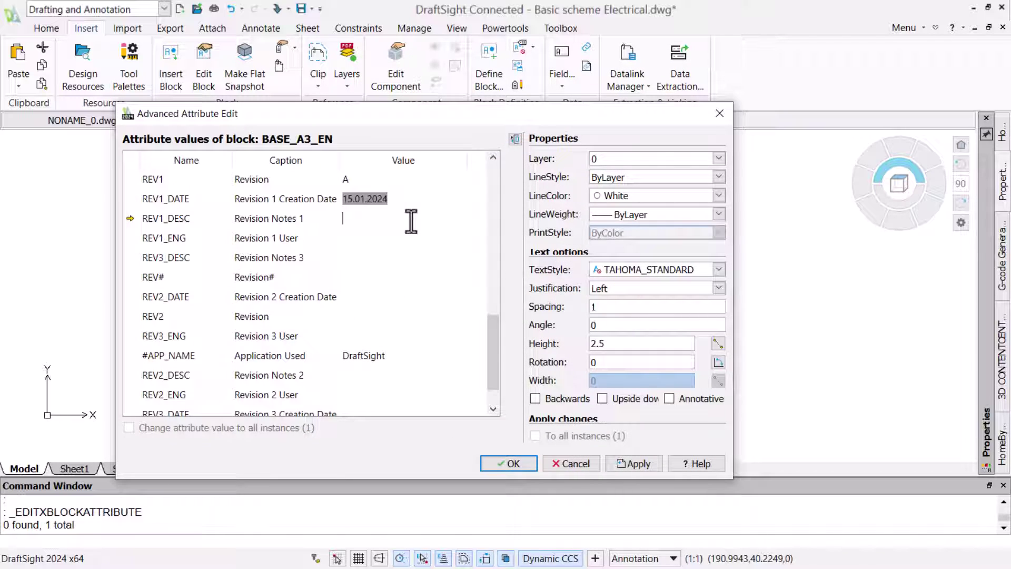
pyautogui.write('Parts Updated')
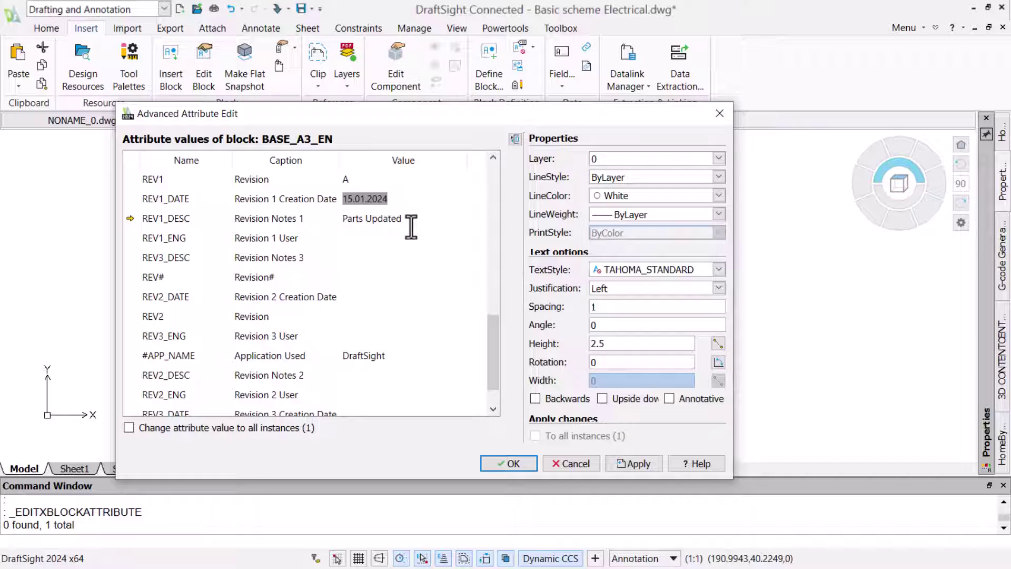
pyautogui.click(391, 241)
pyautogui.write('ADS')
pyautogui.click(612, 459)
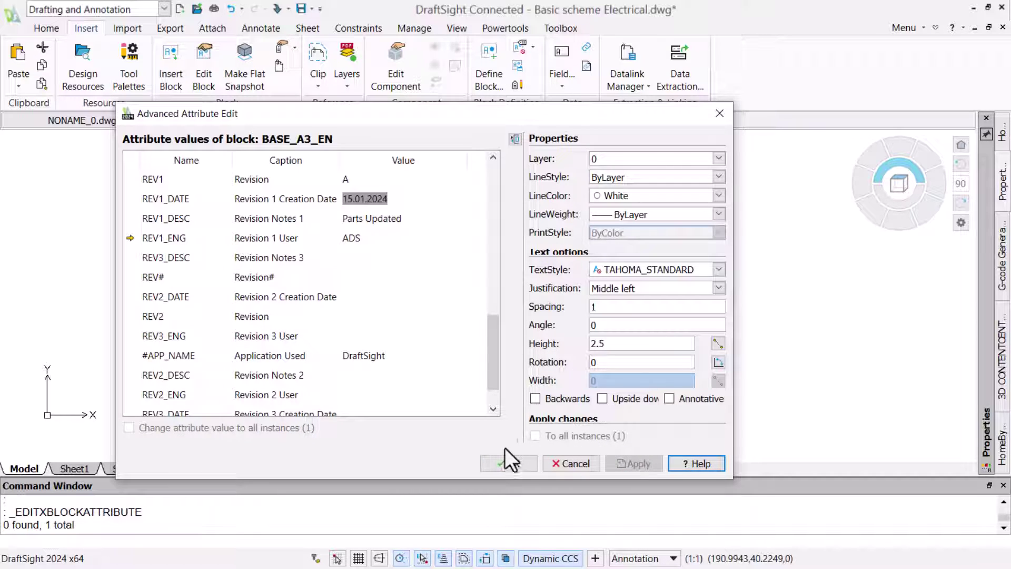
pyautogui.click(506, 463)
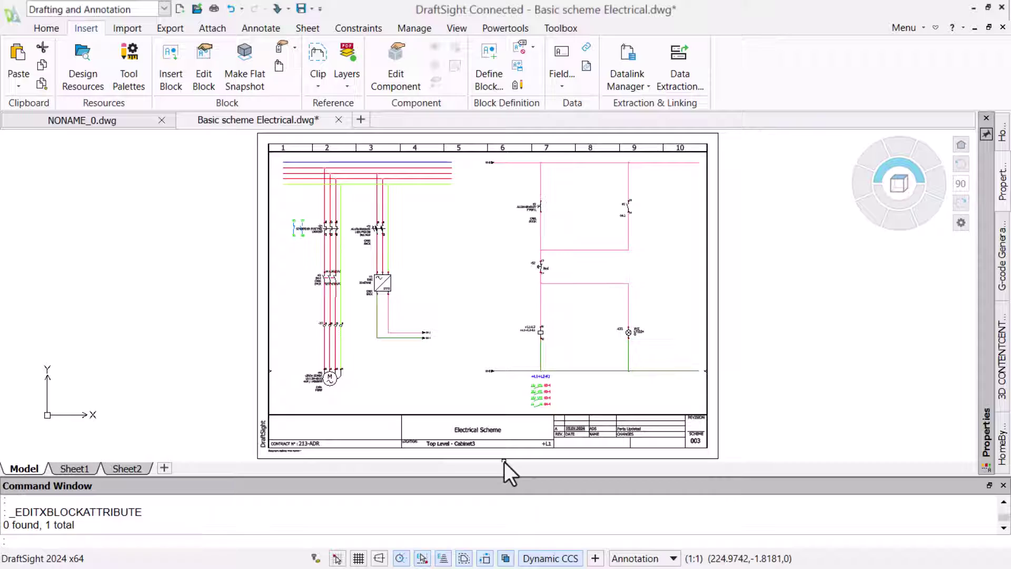